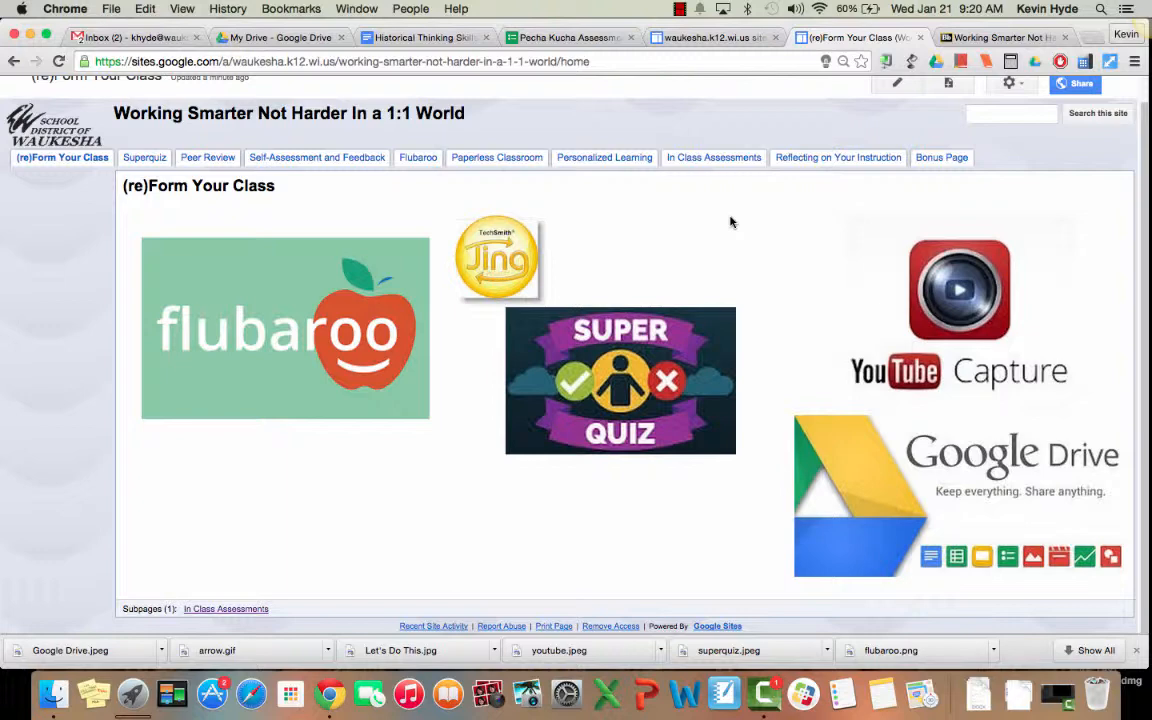
Switch to Google Drive and open the Waukesha One (2015) folder
click(286, 40)
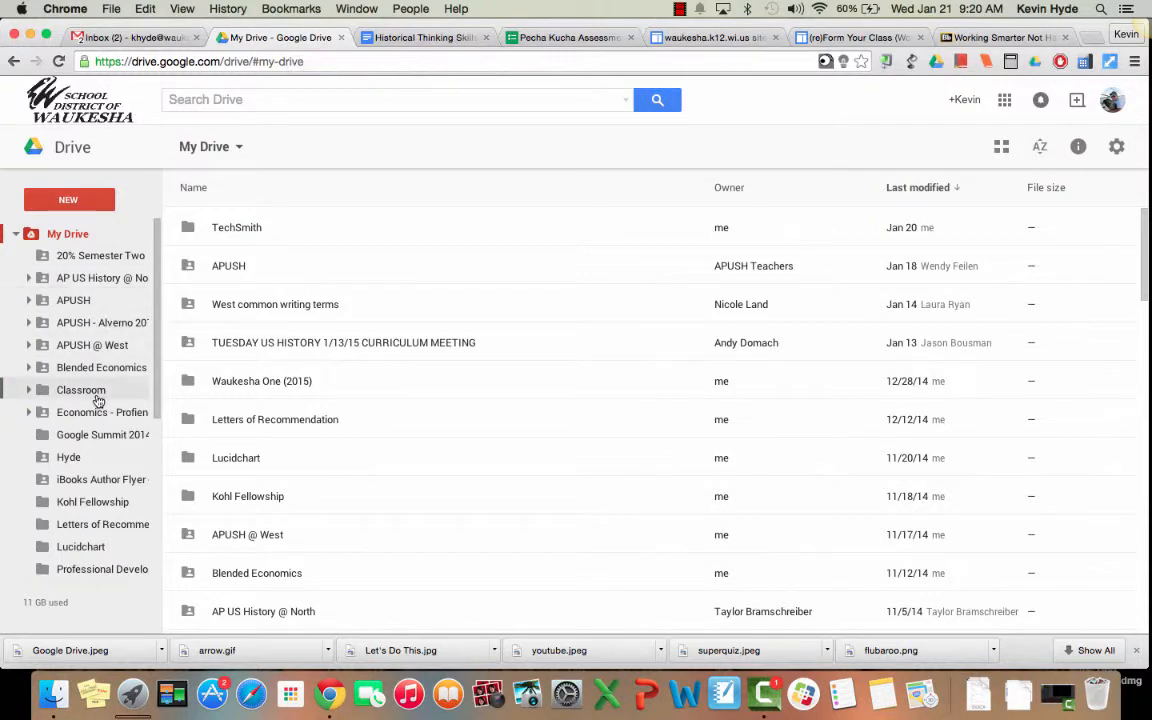
scroll(95, 400, down, 2)
scroll(90, 420, down, 1)
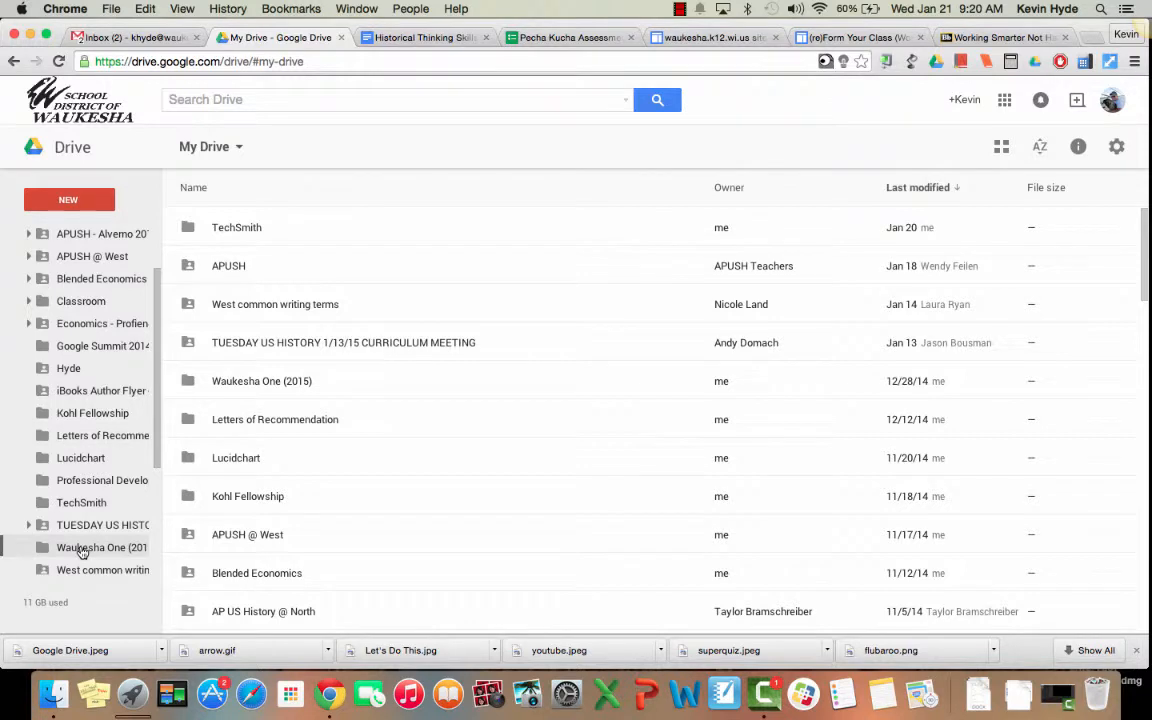
click(82, 549)
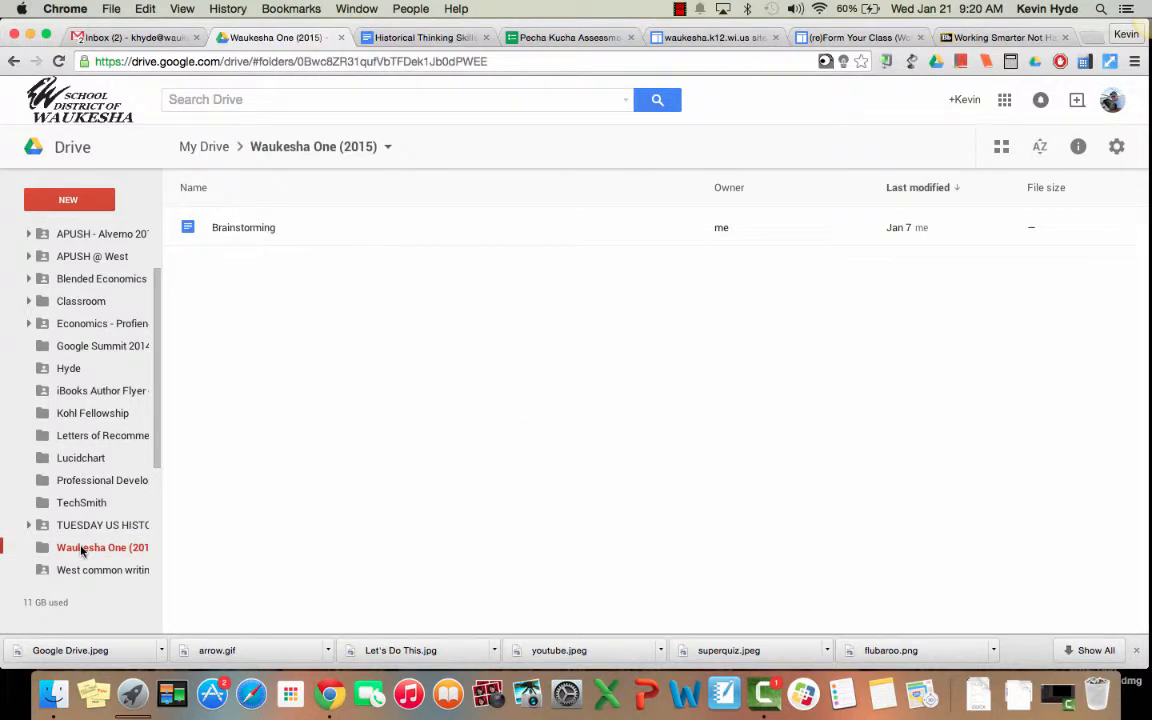
Create a new Google Form in this folder and stop requiring the School District Of Waukesha login to view it
click(55, 203)
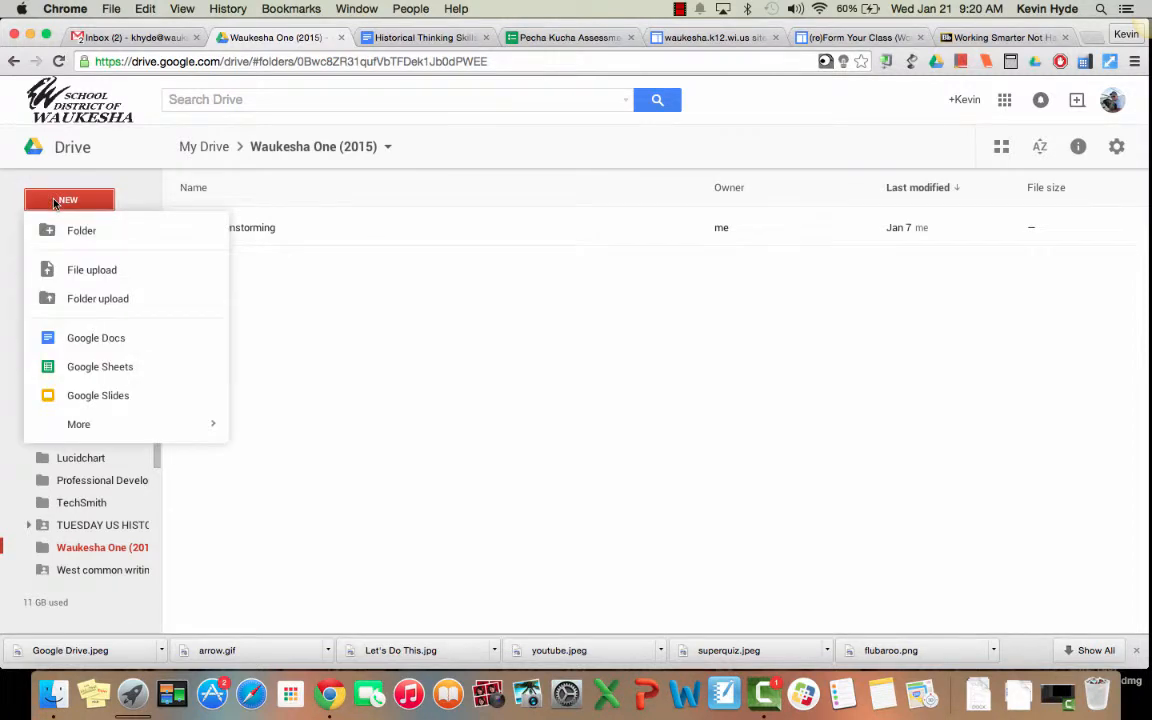
mouse_move(85, 424)
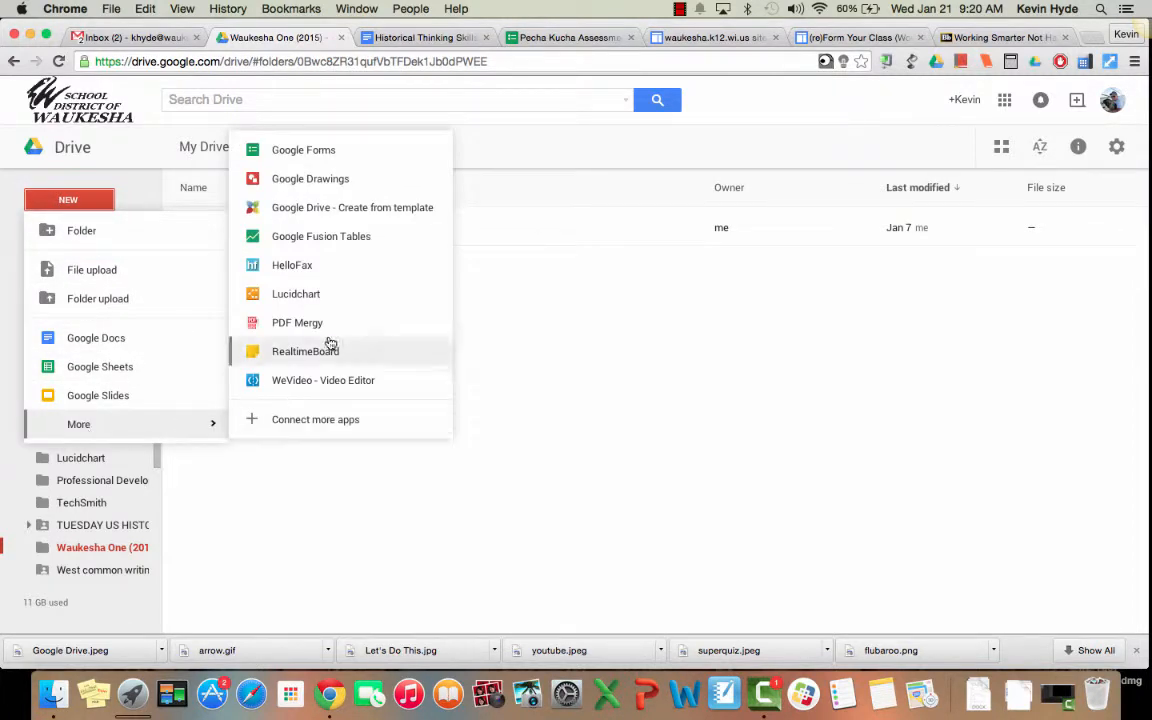
click(325, 158)
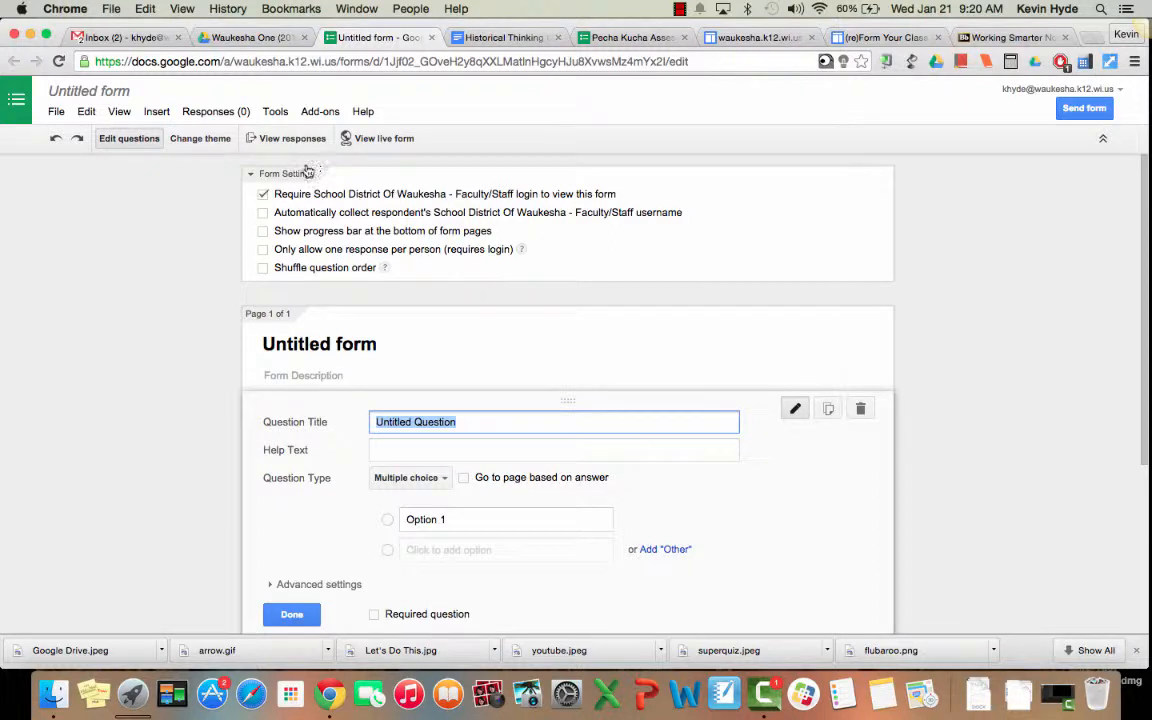
click(263, 195)
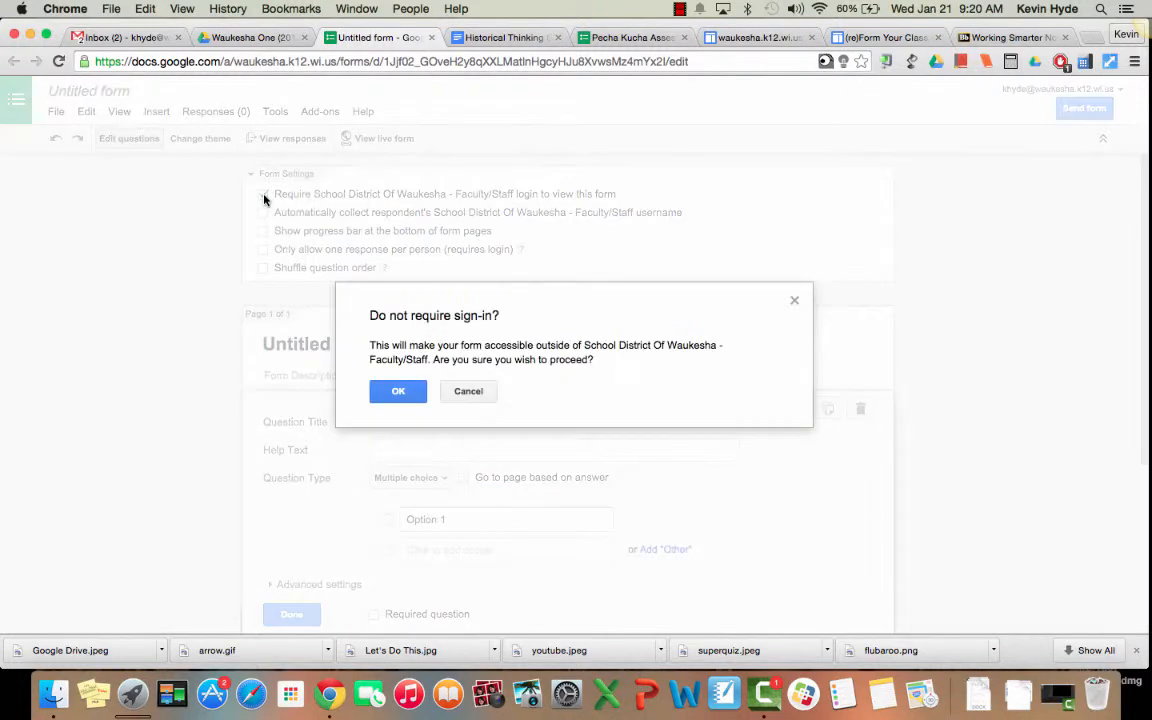
click(390, 398)
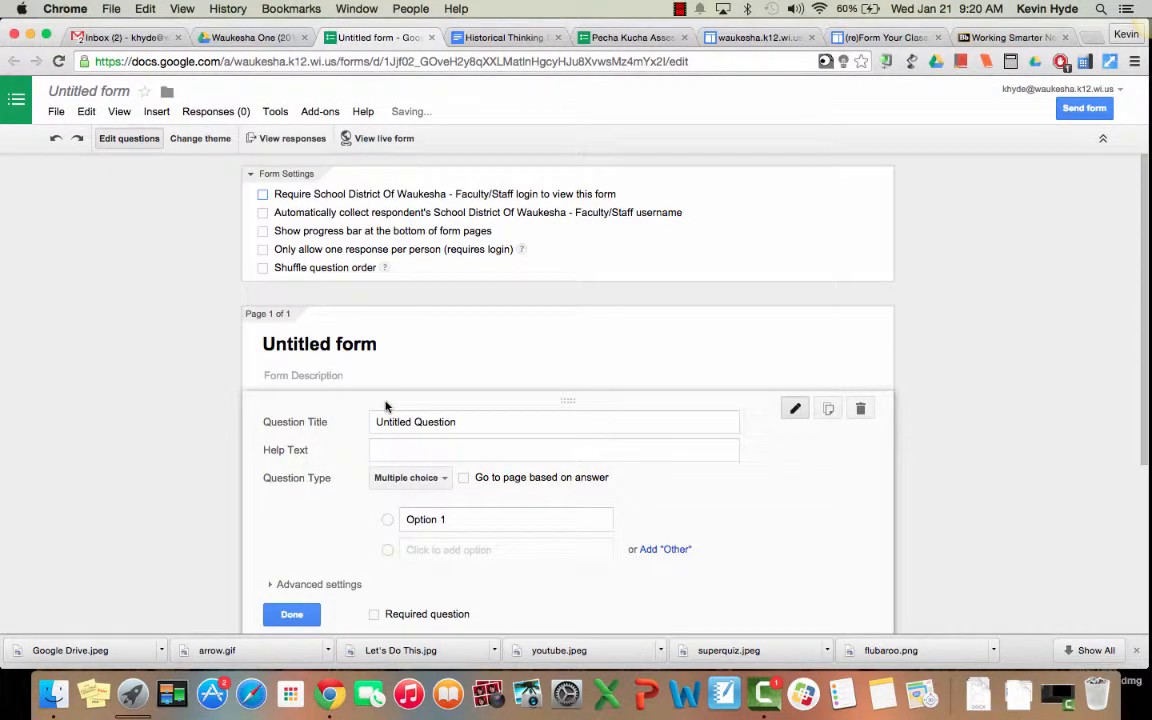
Add a text question to the form and delete the default multiple choice question
scroll(411, 480, down, 2)
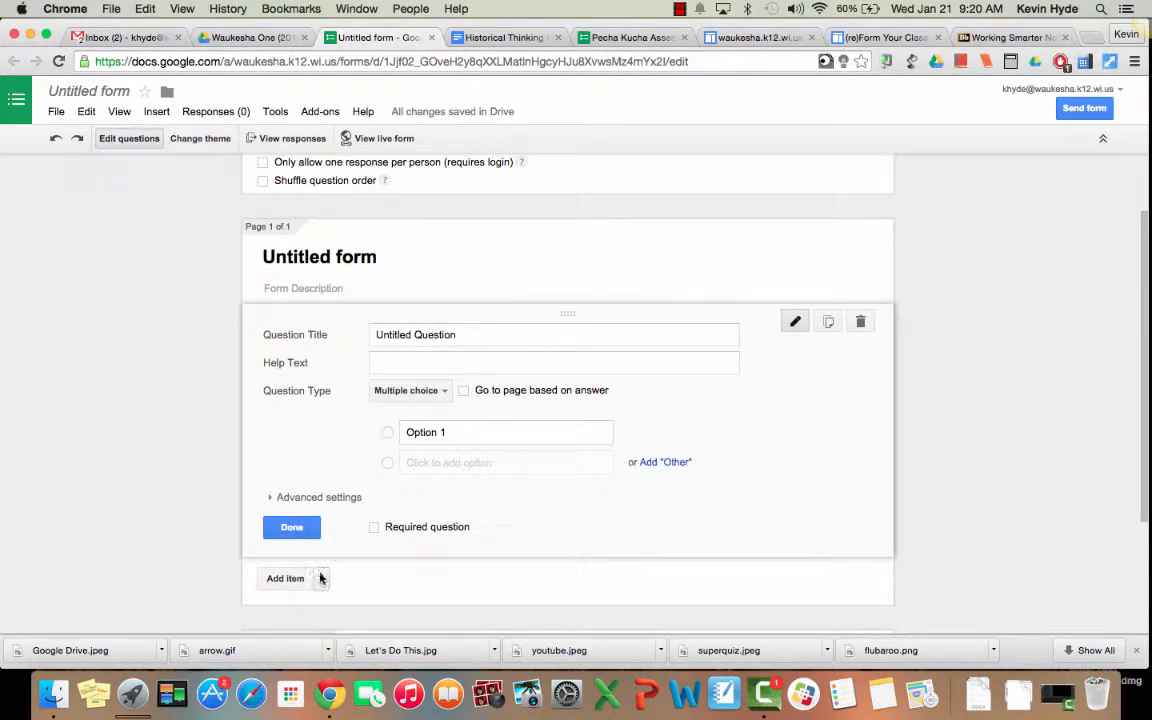
click(321, 579)
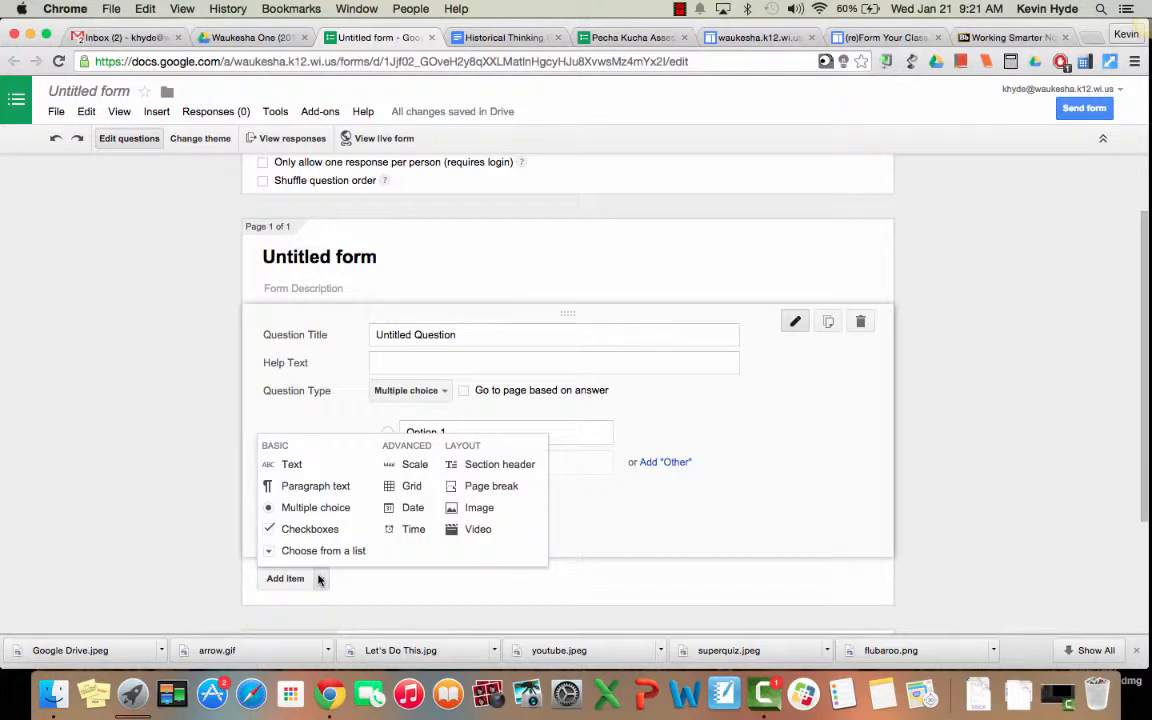
click(295, 473)
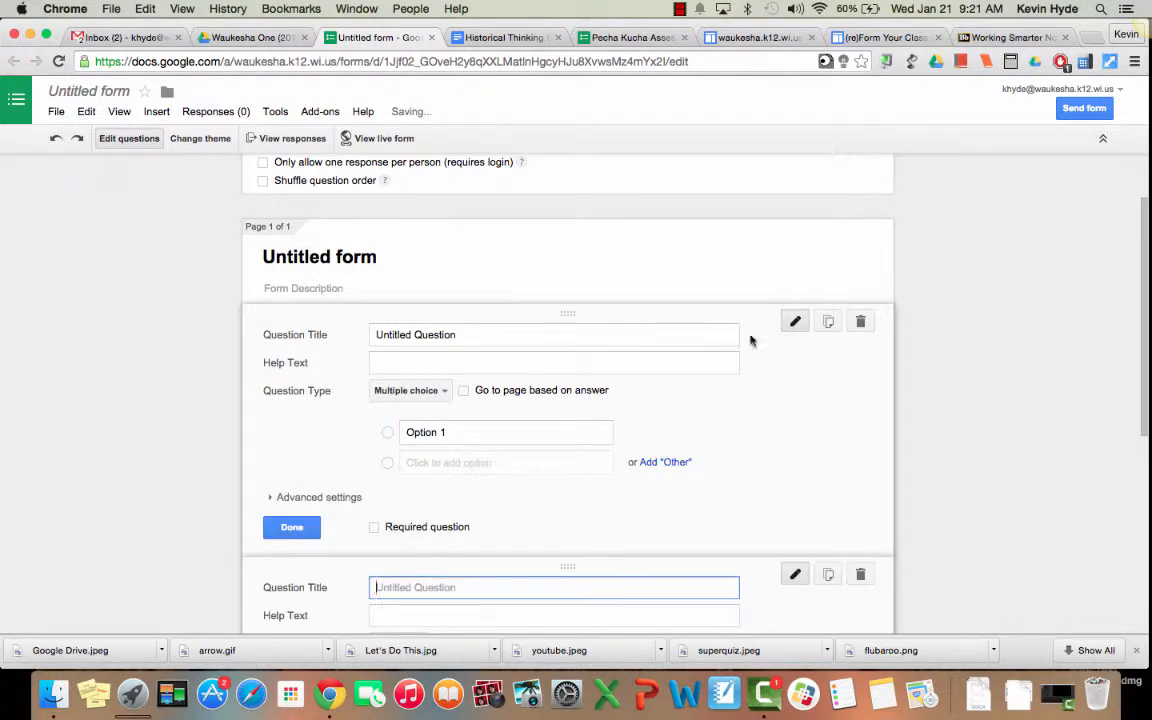
click(861, 322)
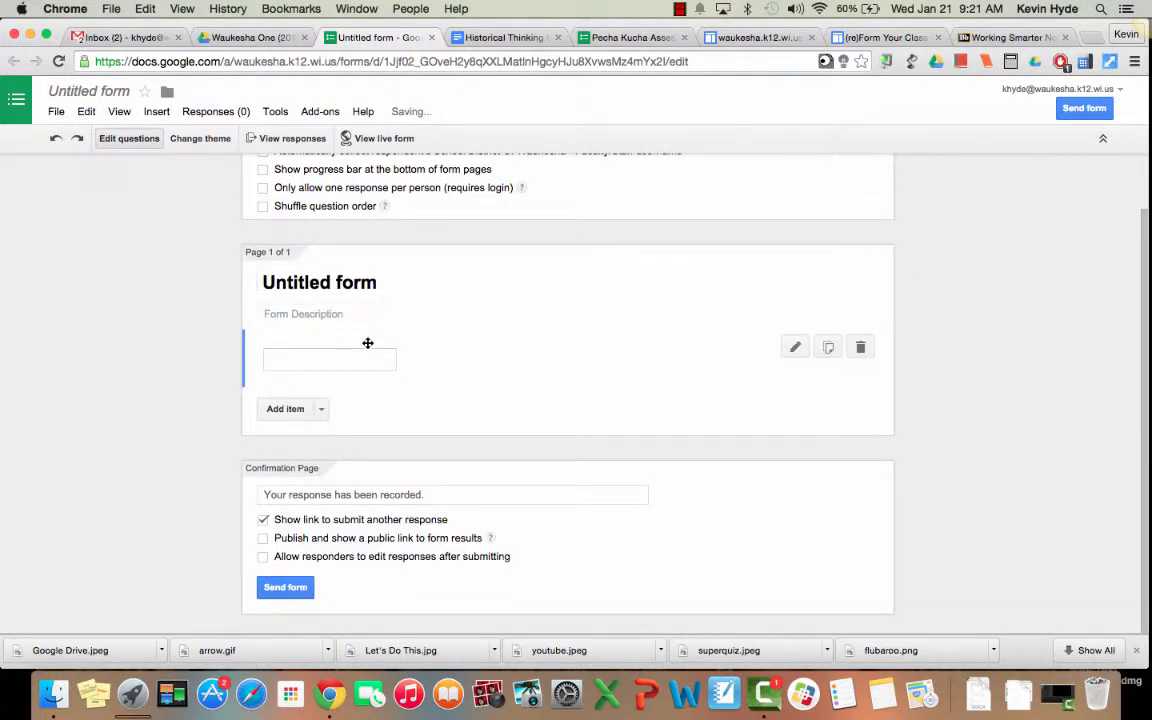
Title the text question "Name" and make it required
click(330, 370)
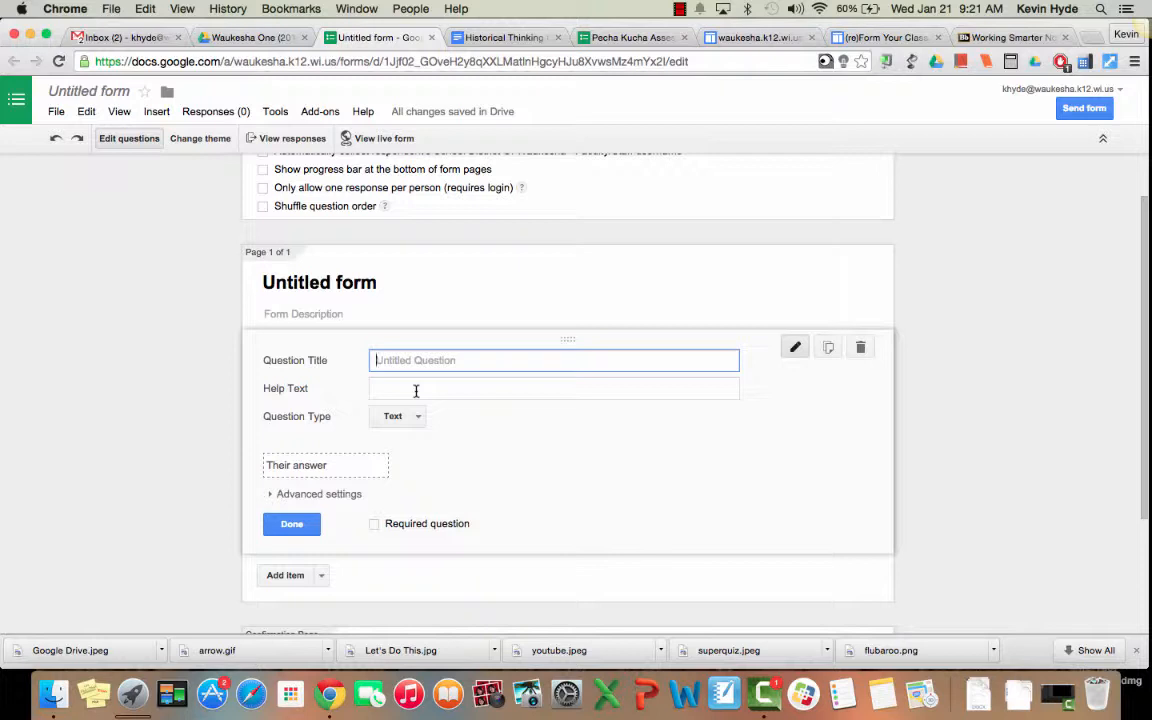
text(Name)
click(374, 525)
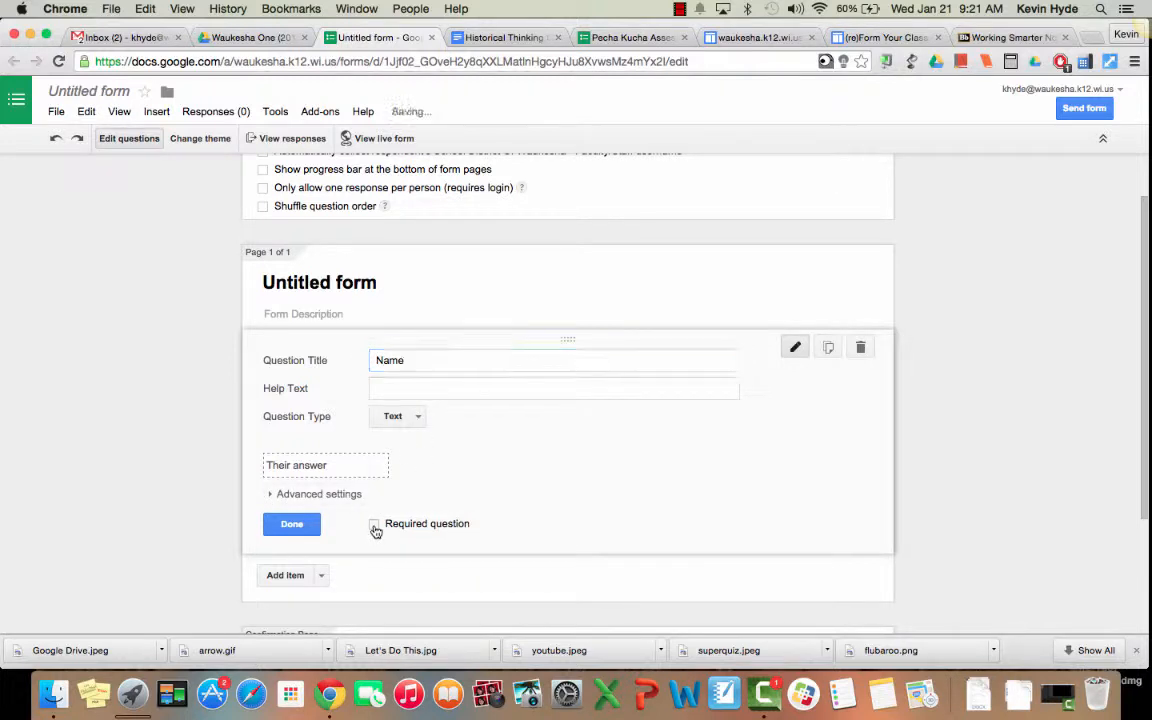
click(294, 528)
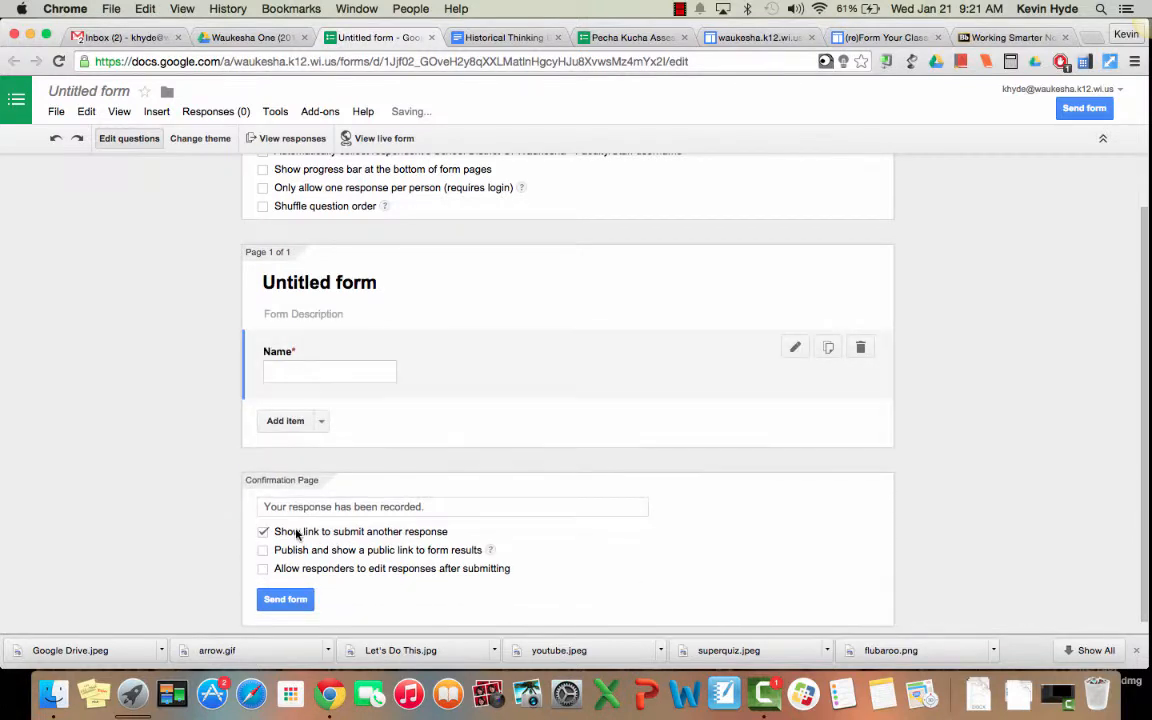
Add a required text question titled "Email" below the Name question
click(321, 421)
click(300, 464)
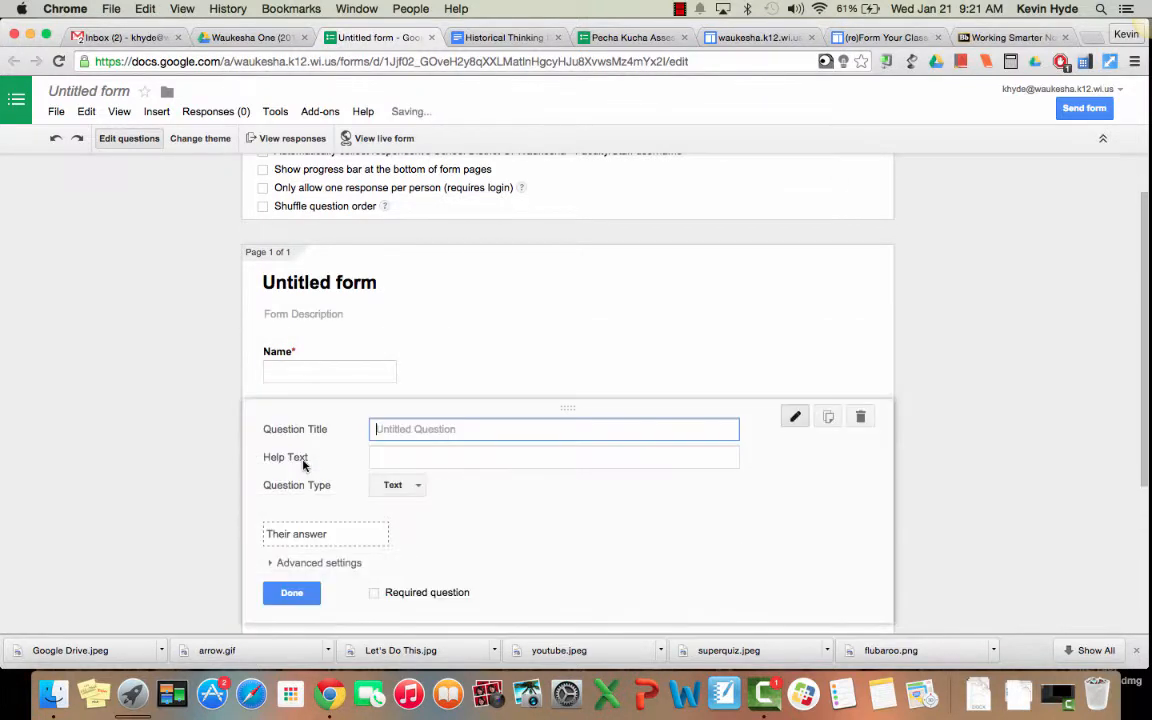
text(Email)
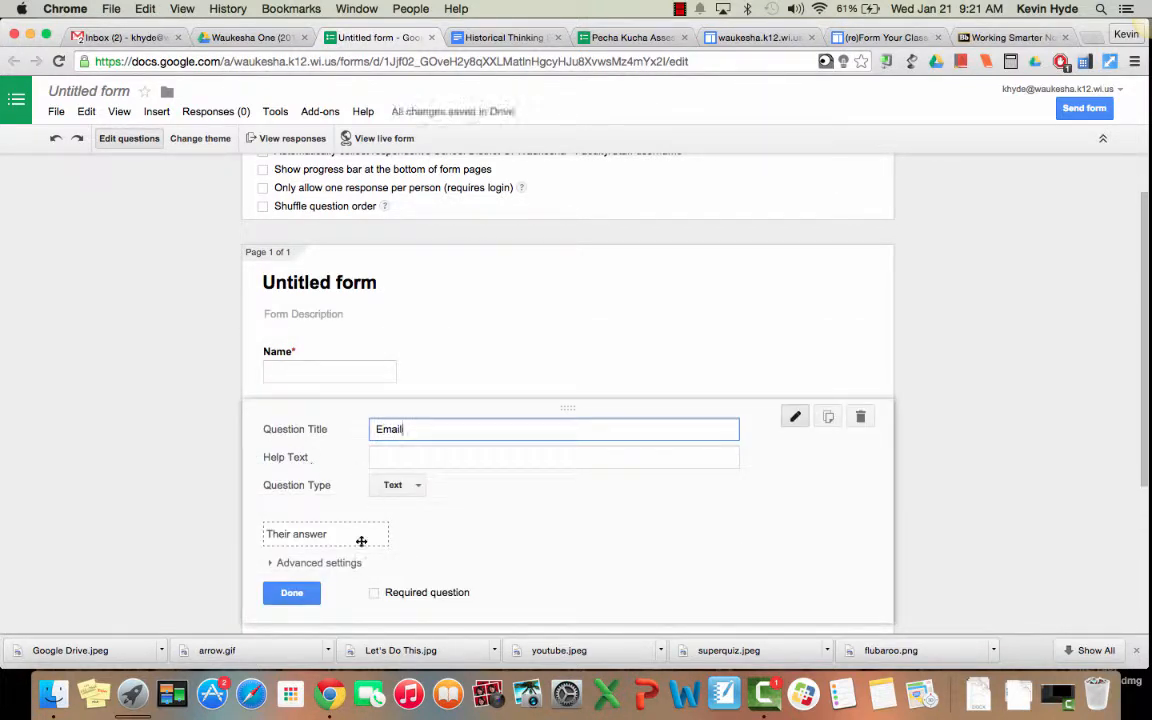
click(374, 593)
click(292, 594)
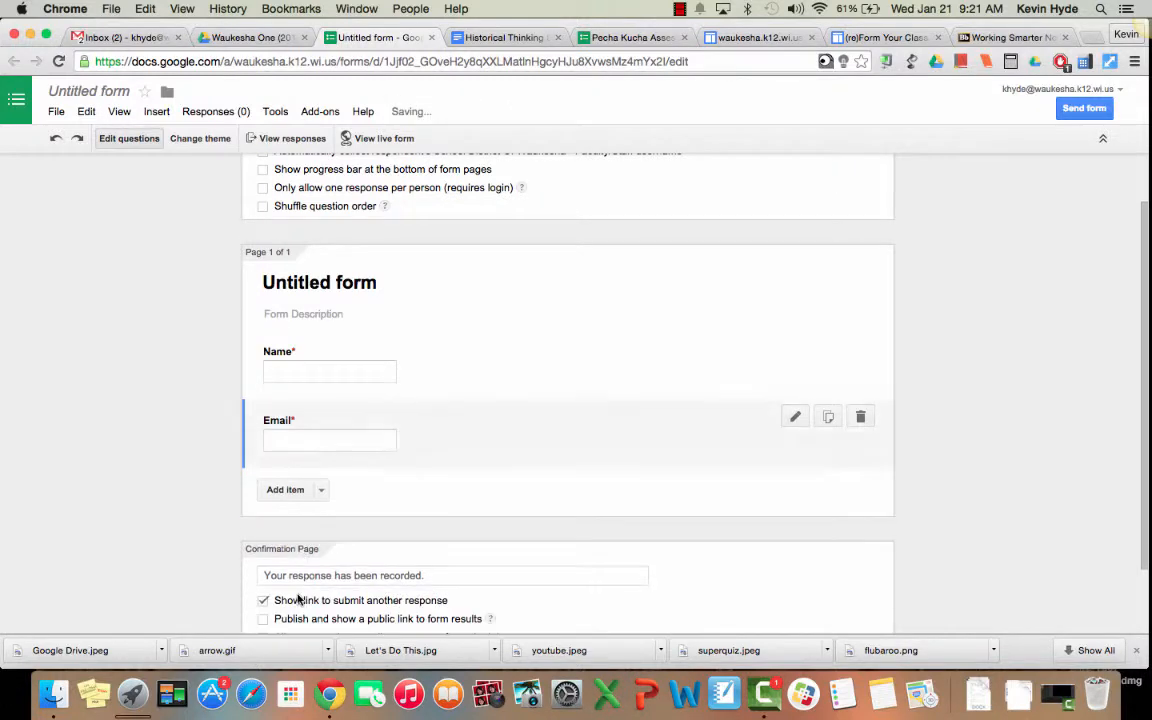
Add a choose-from-a-list question titled "What assignment is this?" below the Email question
click(321, 491)
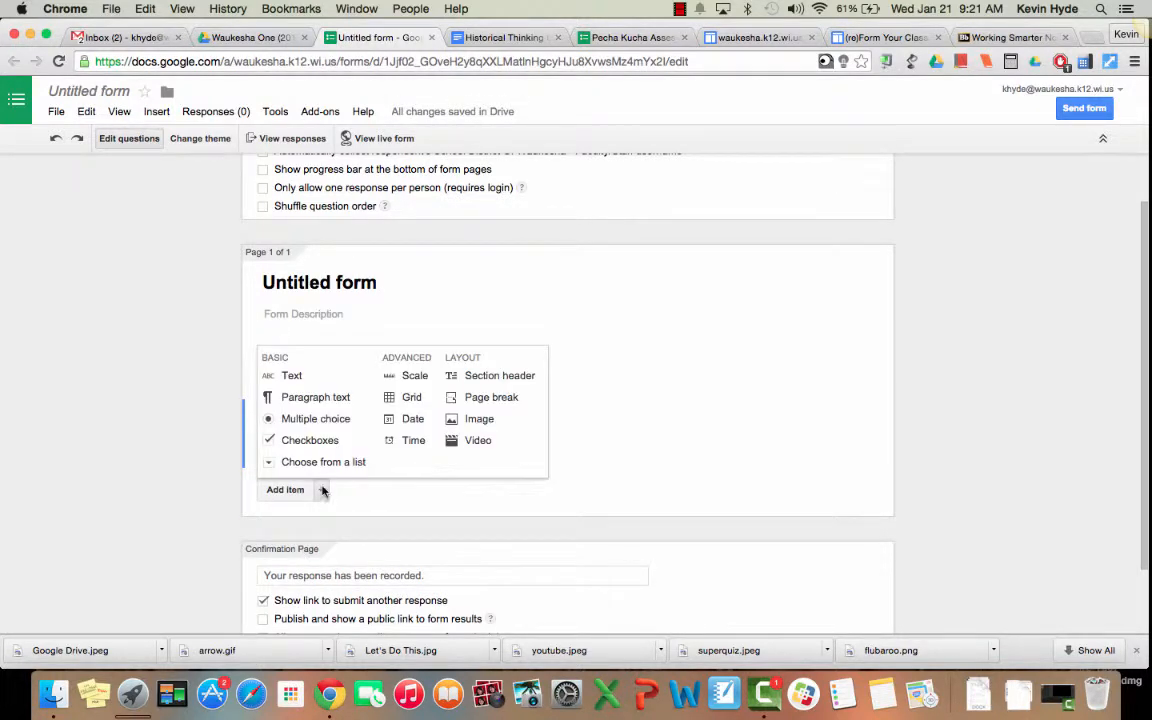
click(318, 461)
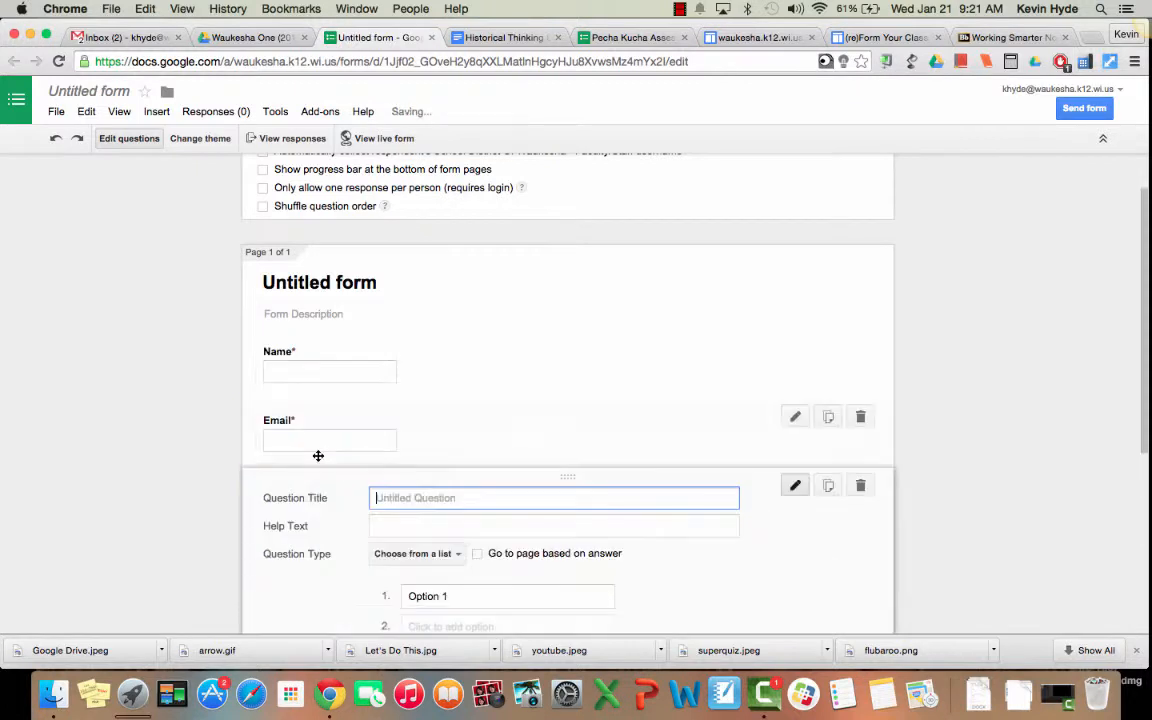
text(What )
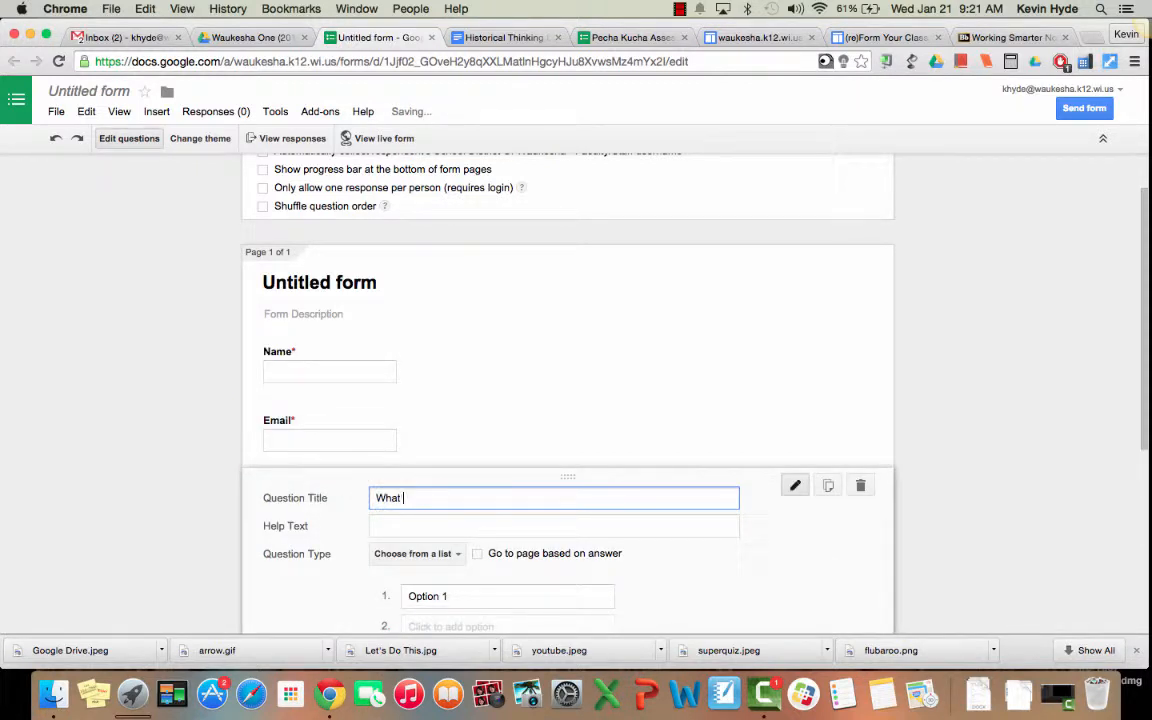
text(assignment is this?)
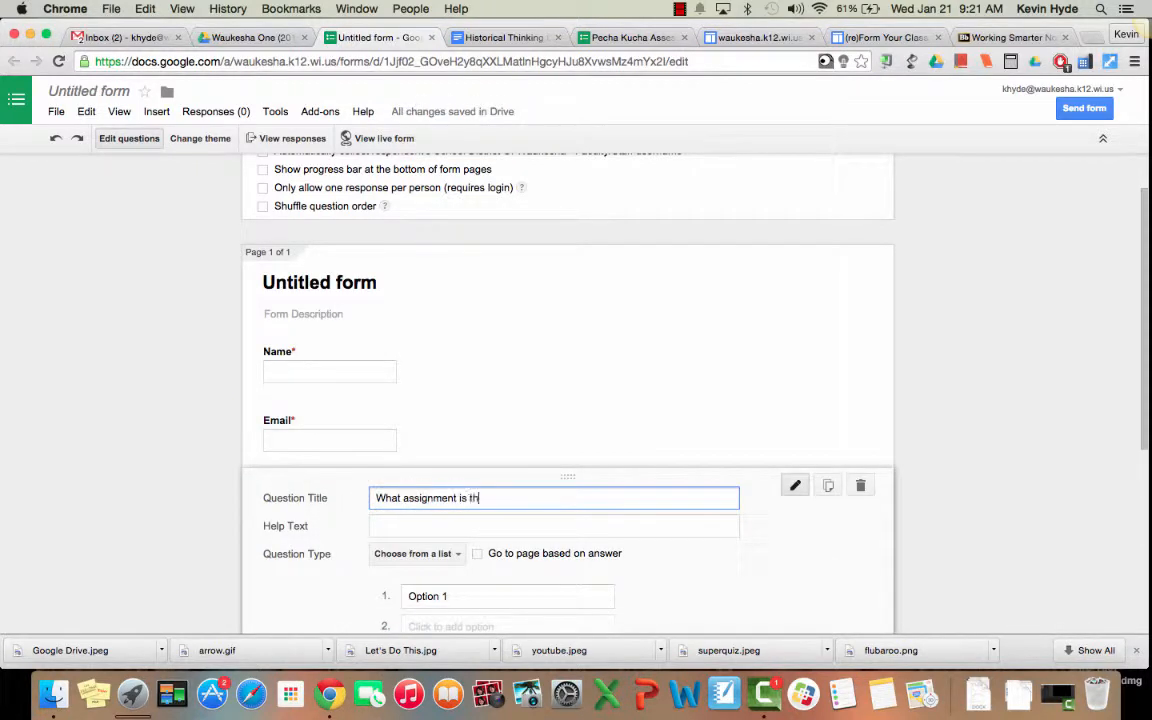
Give the assignment question the options "Formative" and "Summative" and make it required
click(463, 595)
text(Formative)
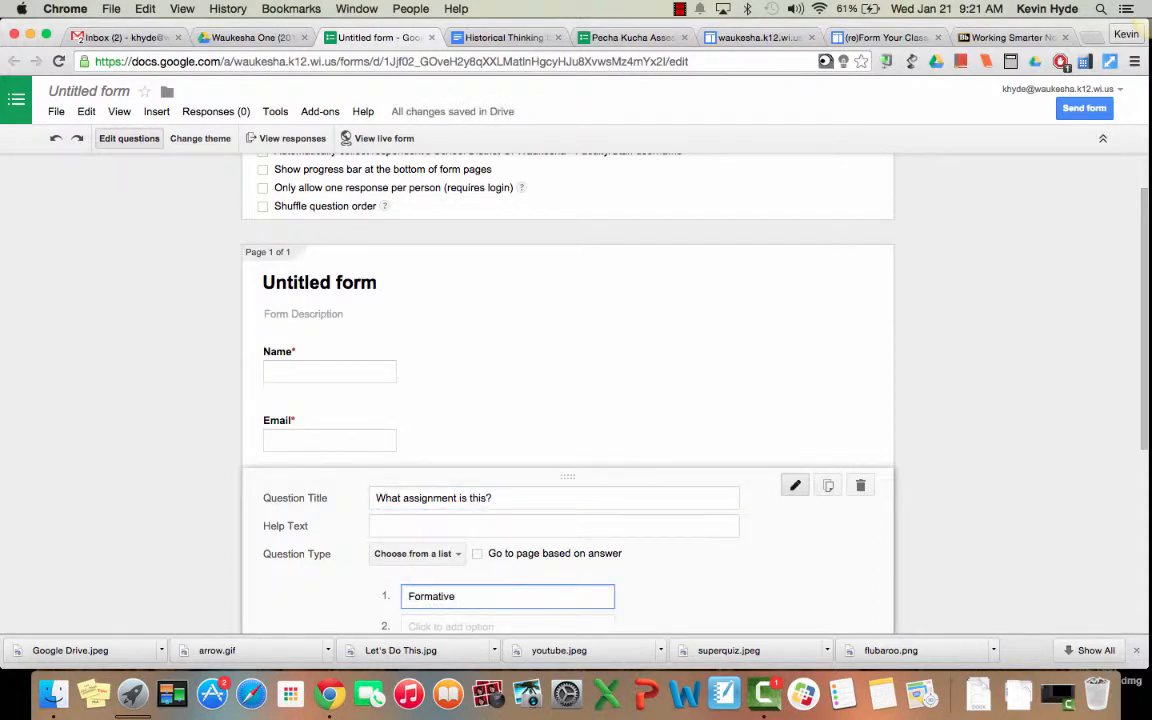
scroll(465, 599, down, 1)
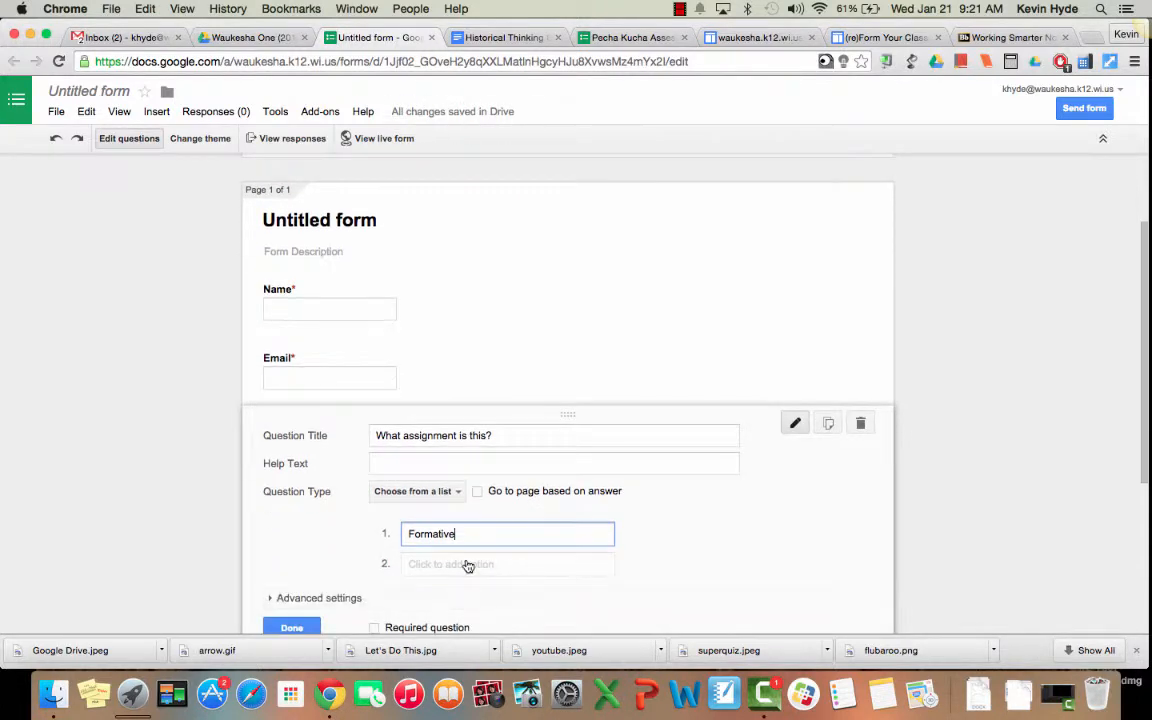
click(468, 564)
text(Summative)
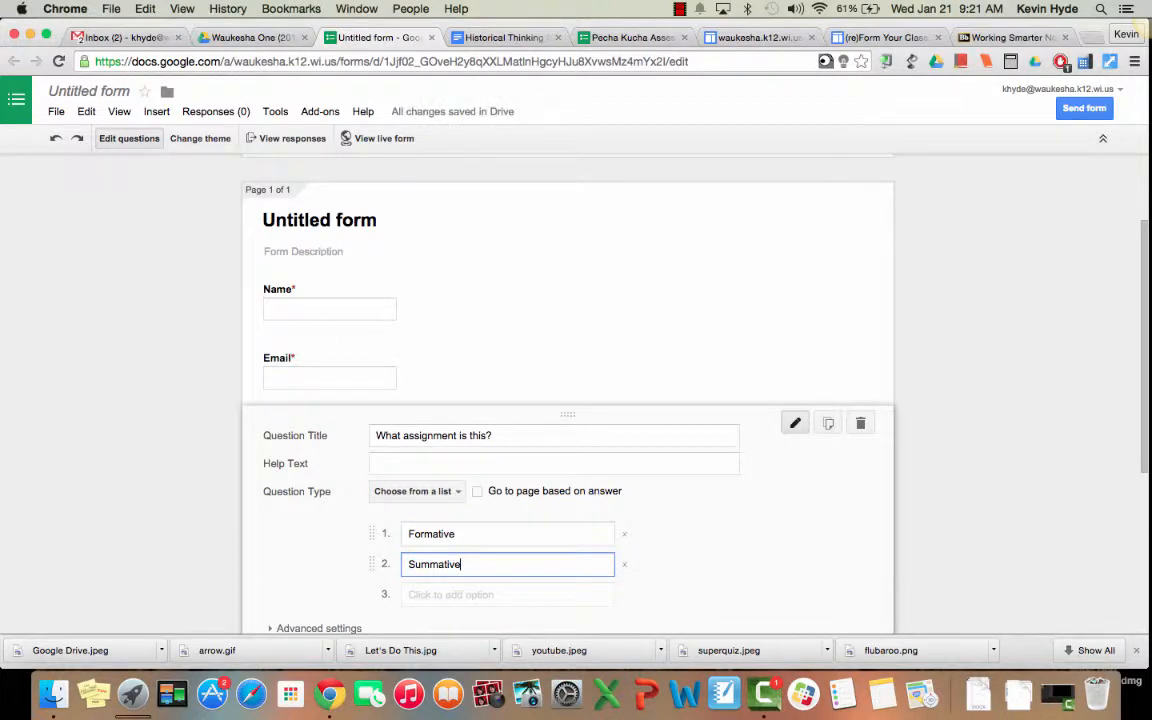
scroll(567, 400, down, 1)
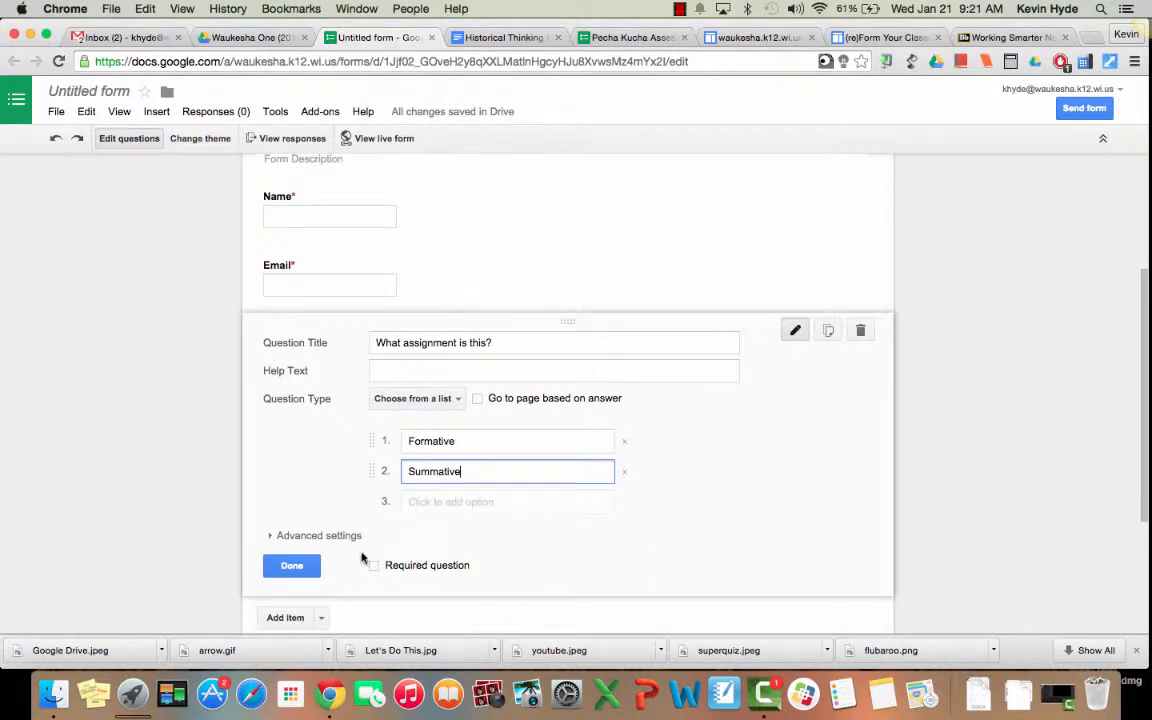
click(376, 563)
click(298, 564)
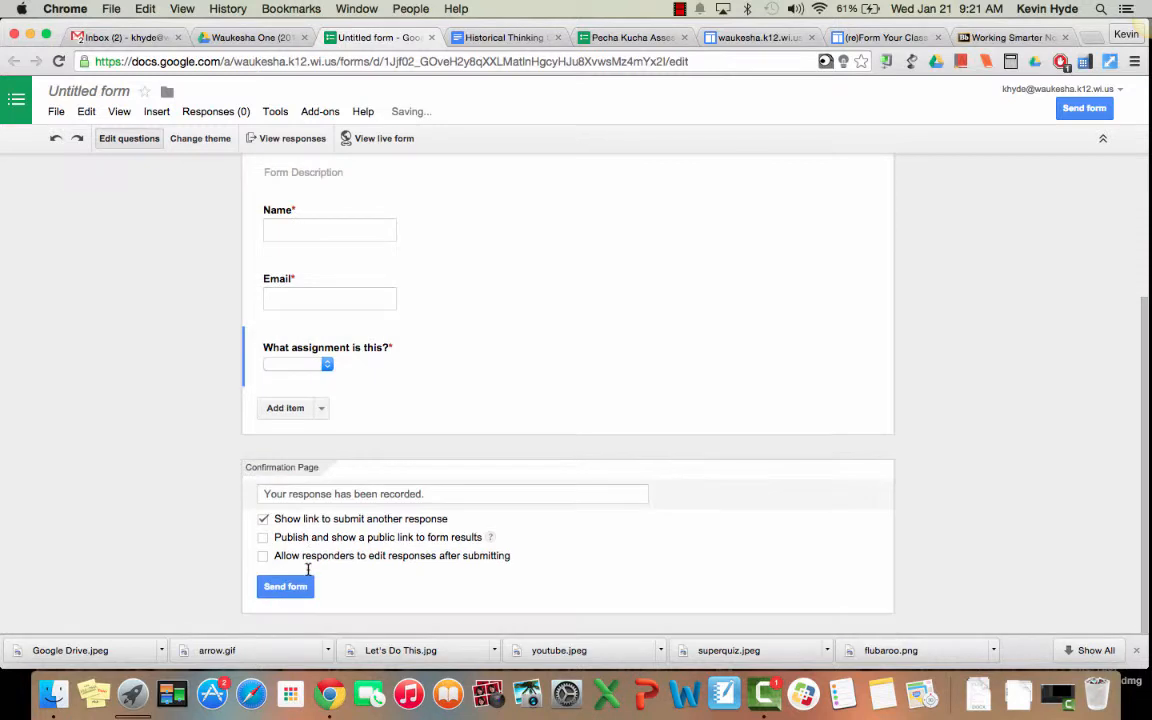
Add a required text question titled "Hyperlink" below the assignment question
click(323, 410)
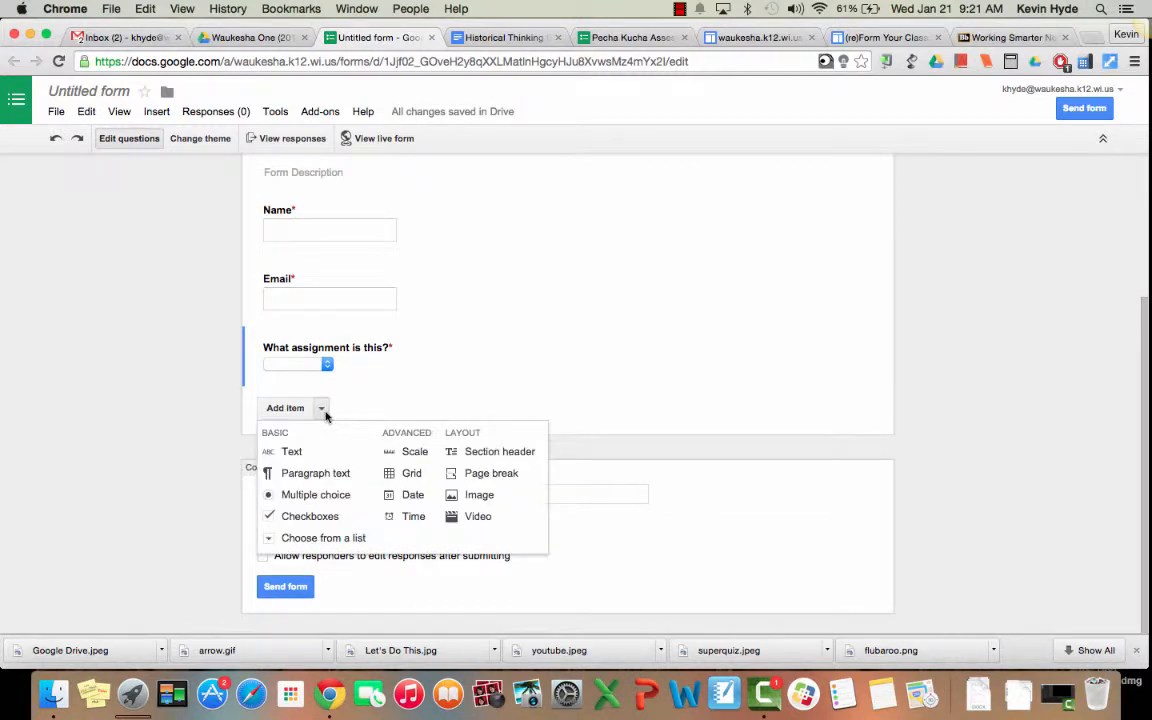
click(294, 452)
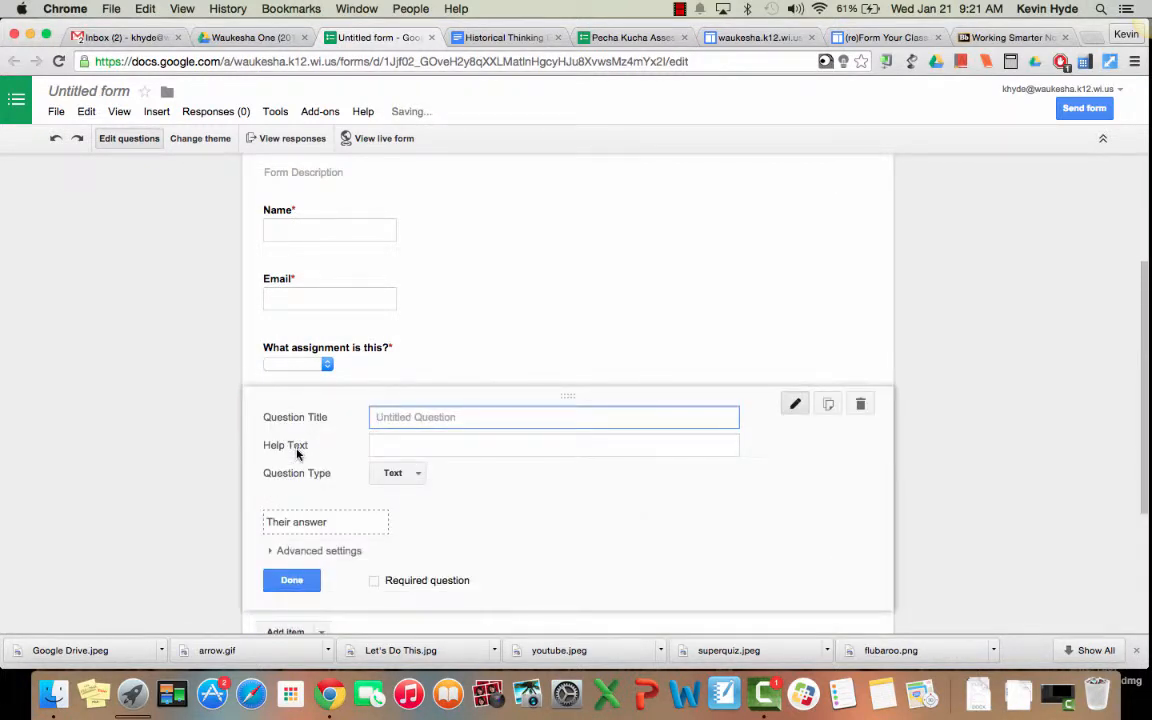
text(Hyperlin)
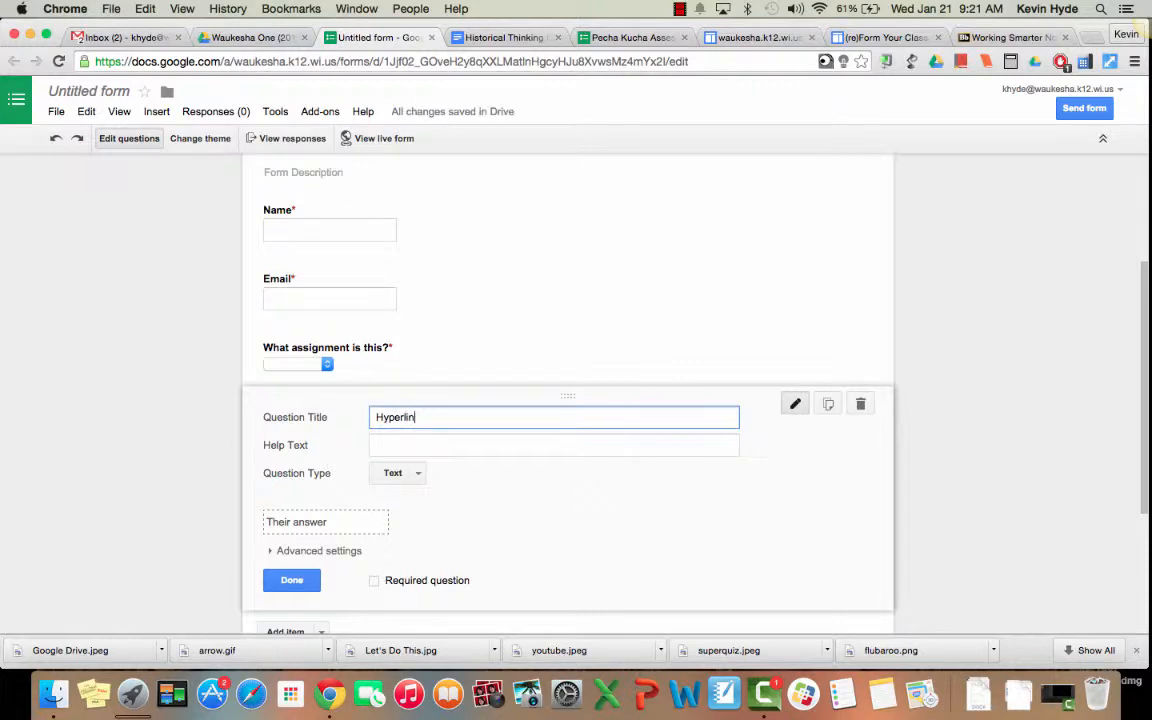
text(k)
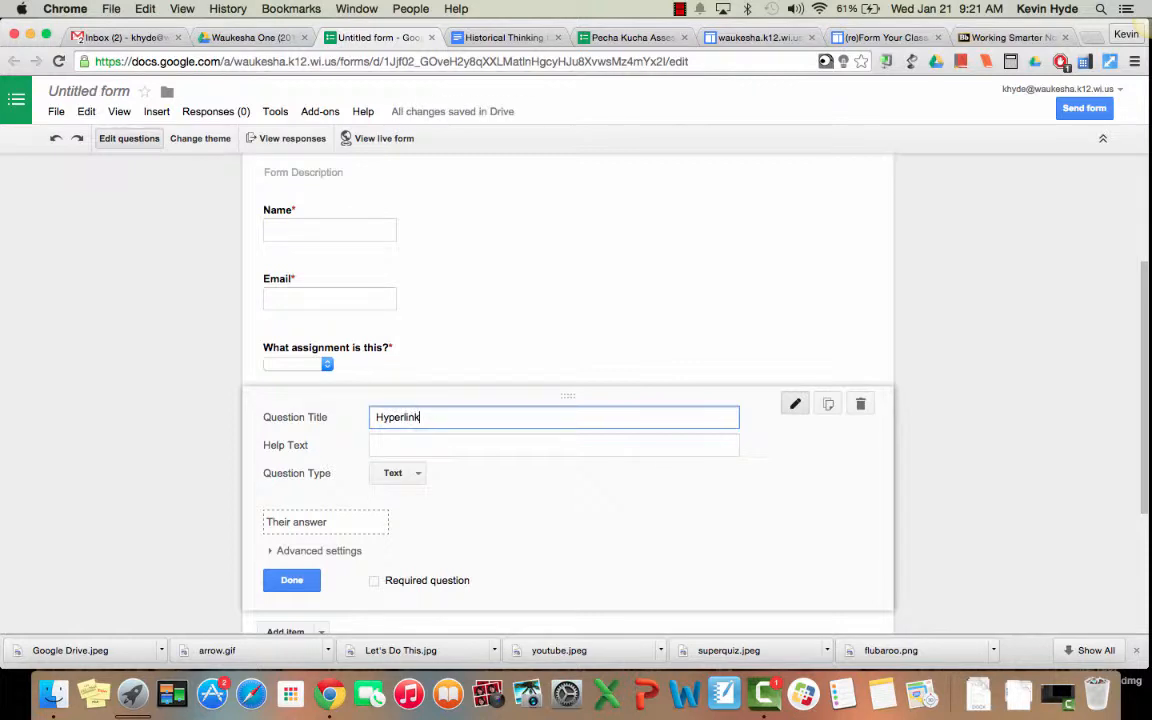
click(374, 580)
click(292, 582)
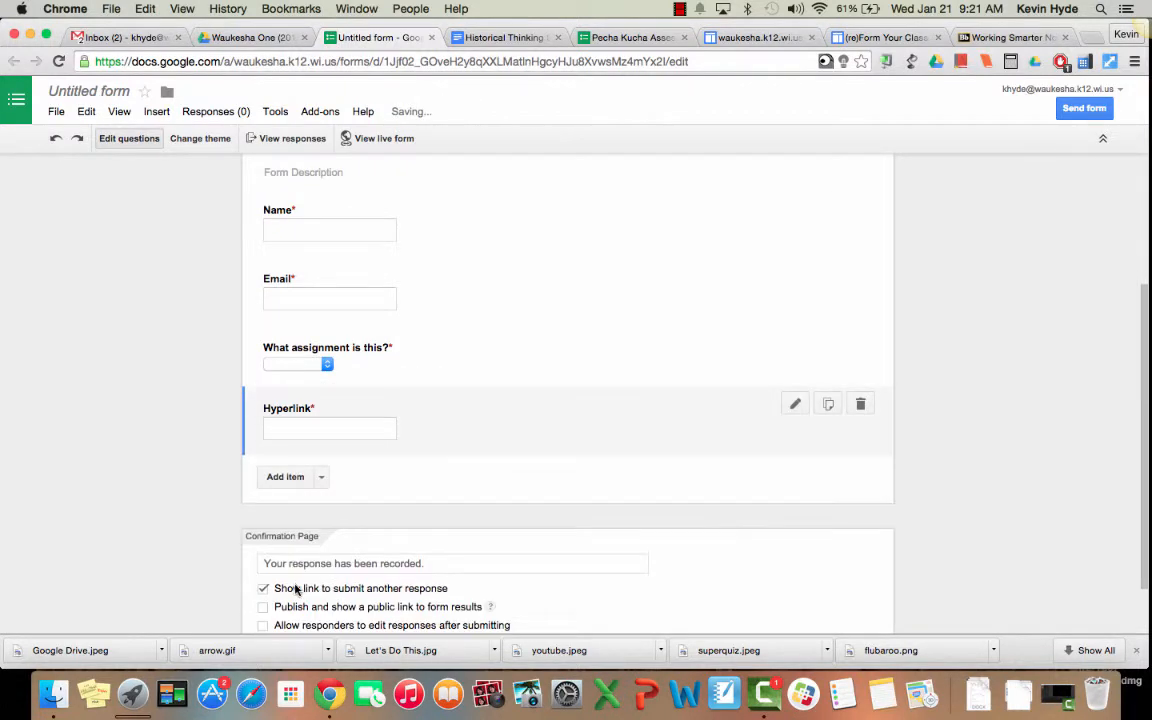
Replace the form's title with "Submission for Waukesha One"
scroll(295, 588, up, 1)
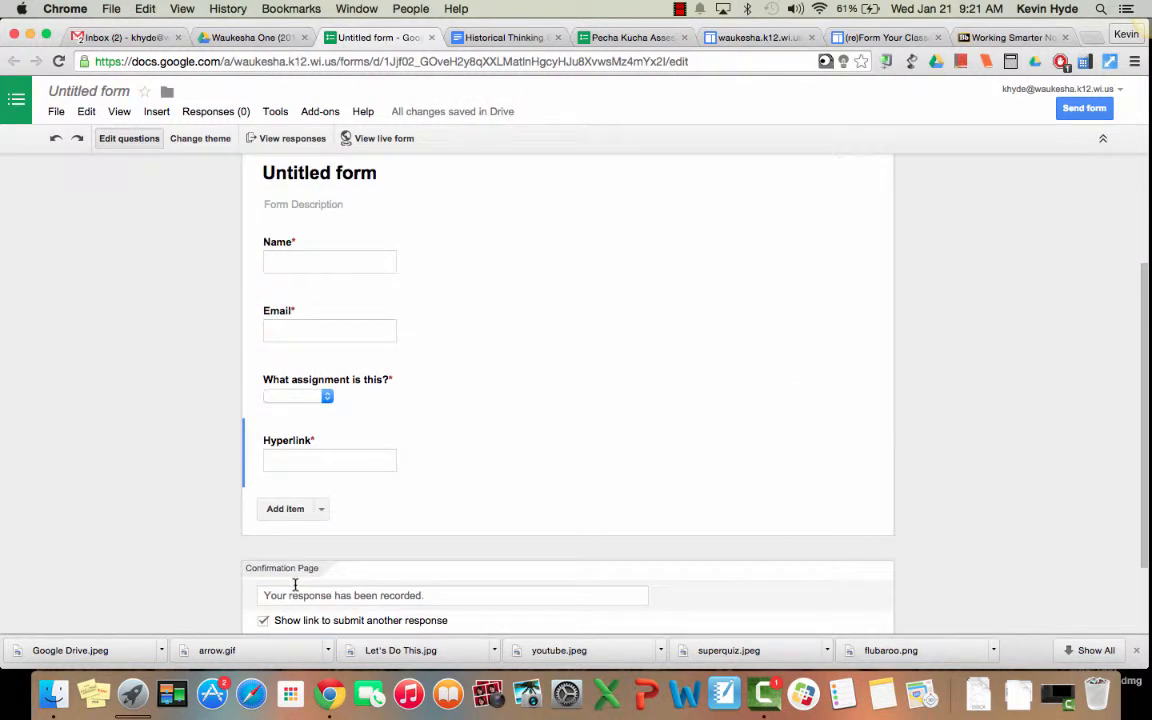
click(386, 182)
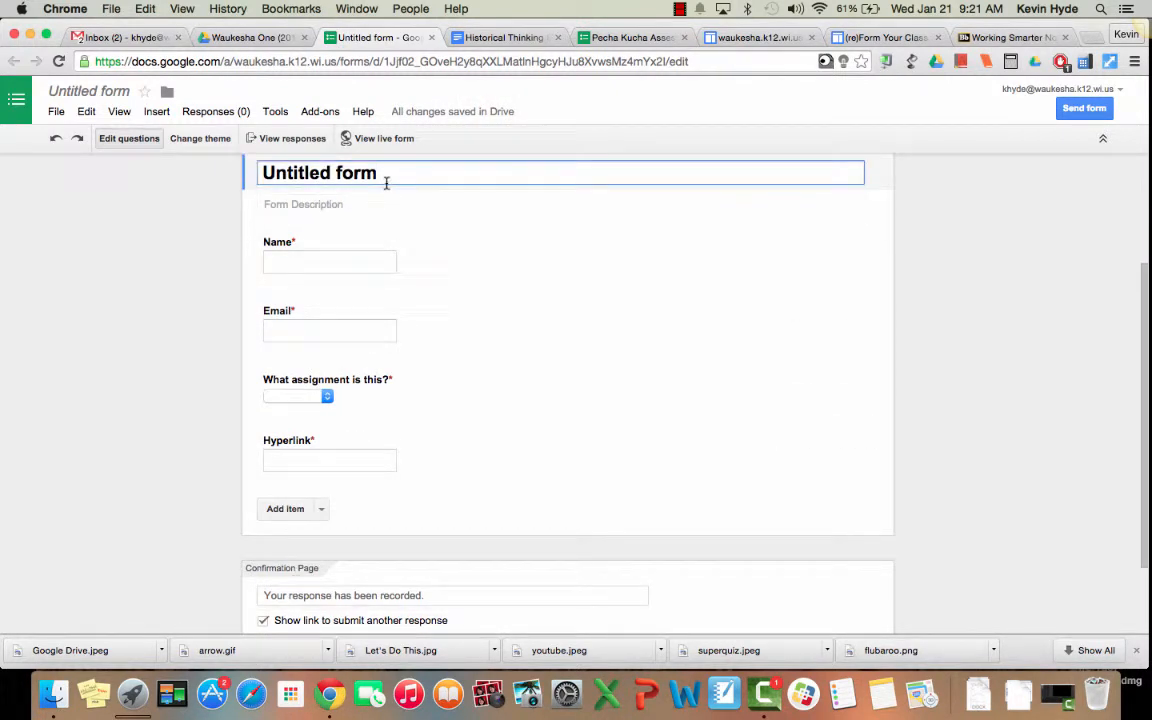
key(BackSpace)
key(BackSpace)
key(BackSpace)
key(BackSpace)
key(BackSpace)
key(BackSpace)
key(BackSpace)
key(BackSpace)
key(BackSpace)
key(BackSpace)
key(BackSpace)
key(BackSpace)
key(BackSpace)
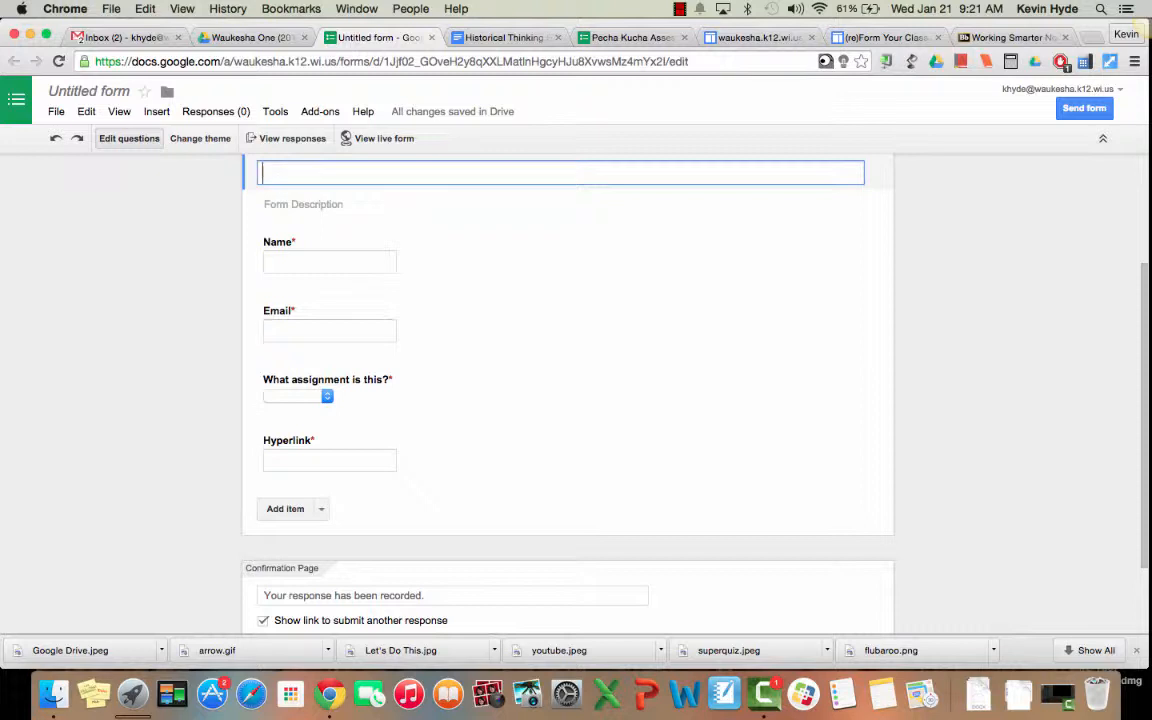
text(Submission for)
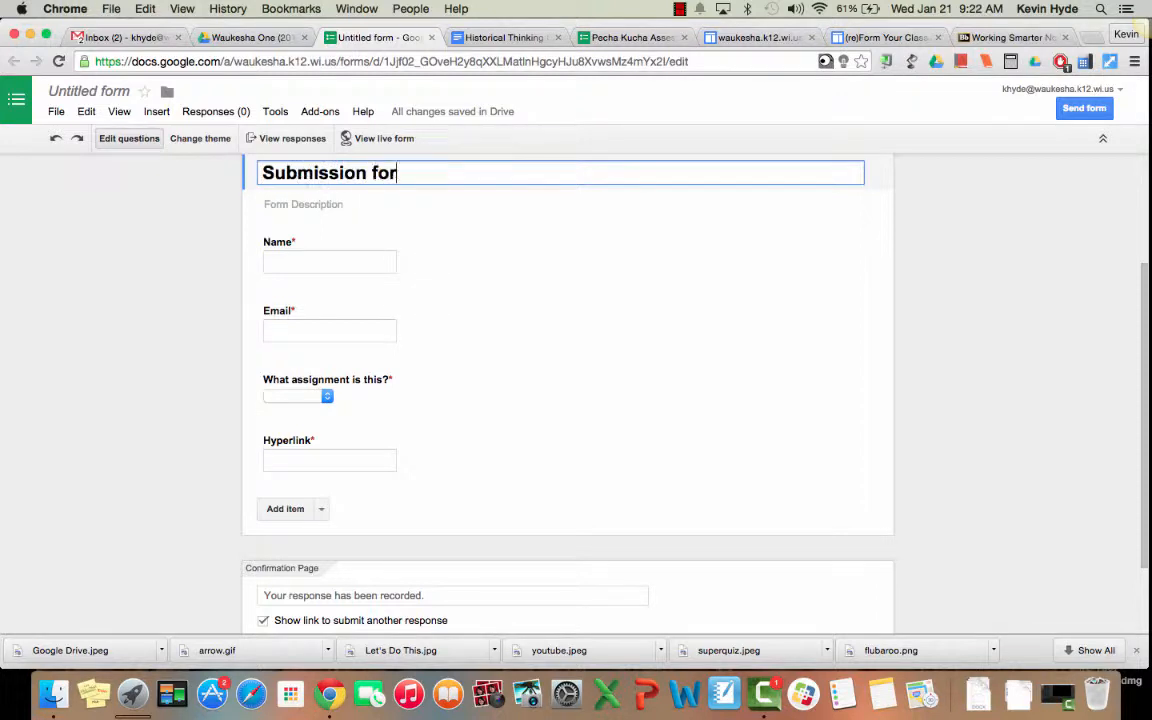
text( Waukesha ONe)
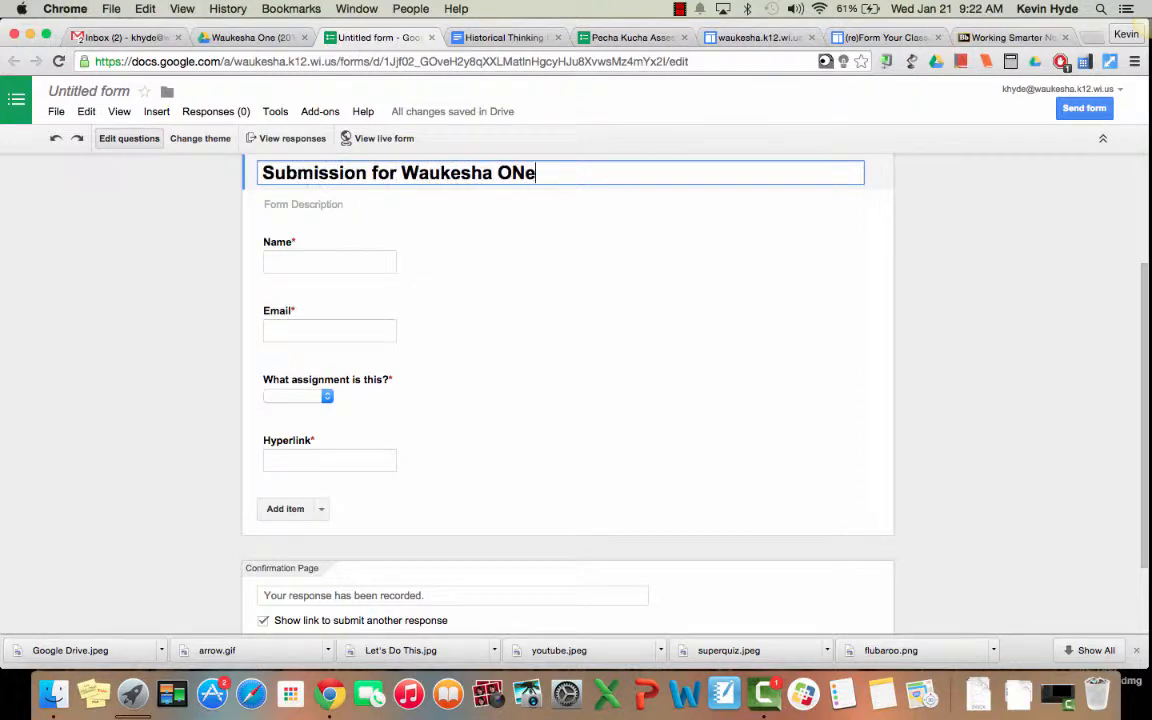
key(BackSpace)
key(BackSpace)
text(ne)
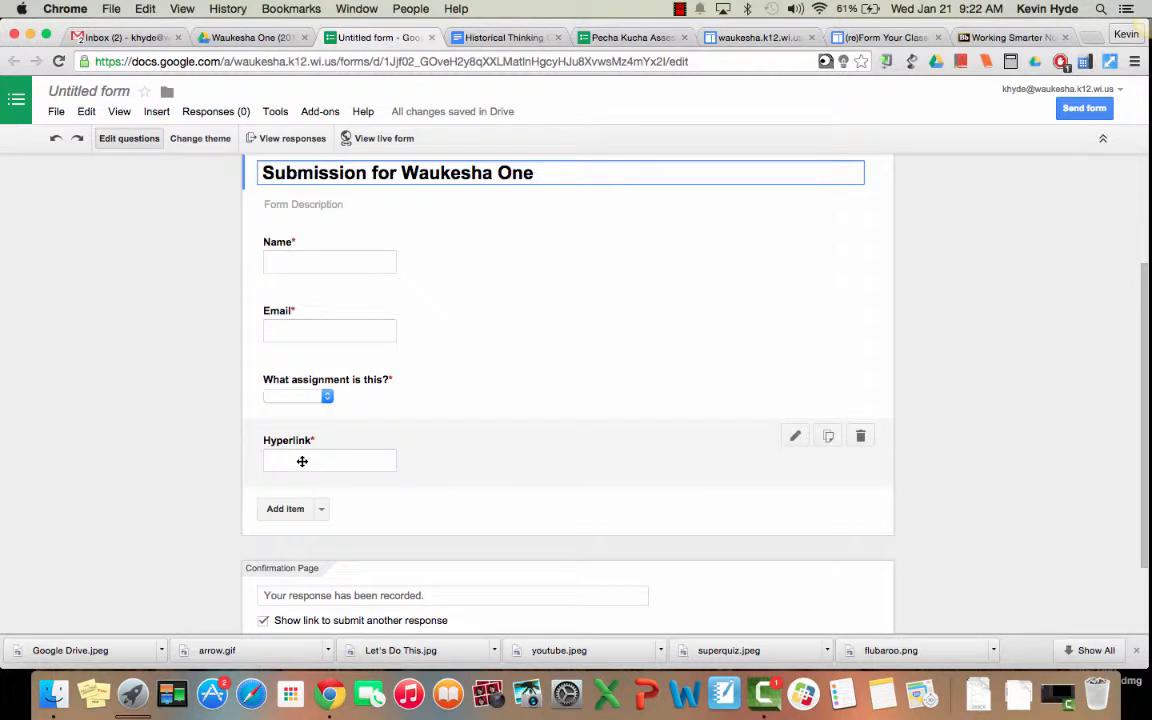
Open the live form and fill in its Name and Email fields with placeholder text
click(385, 140)
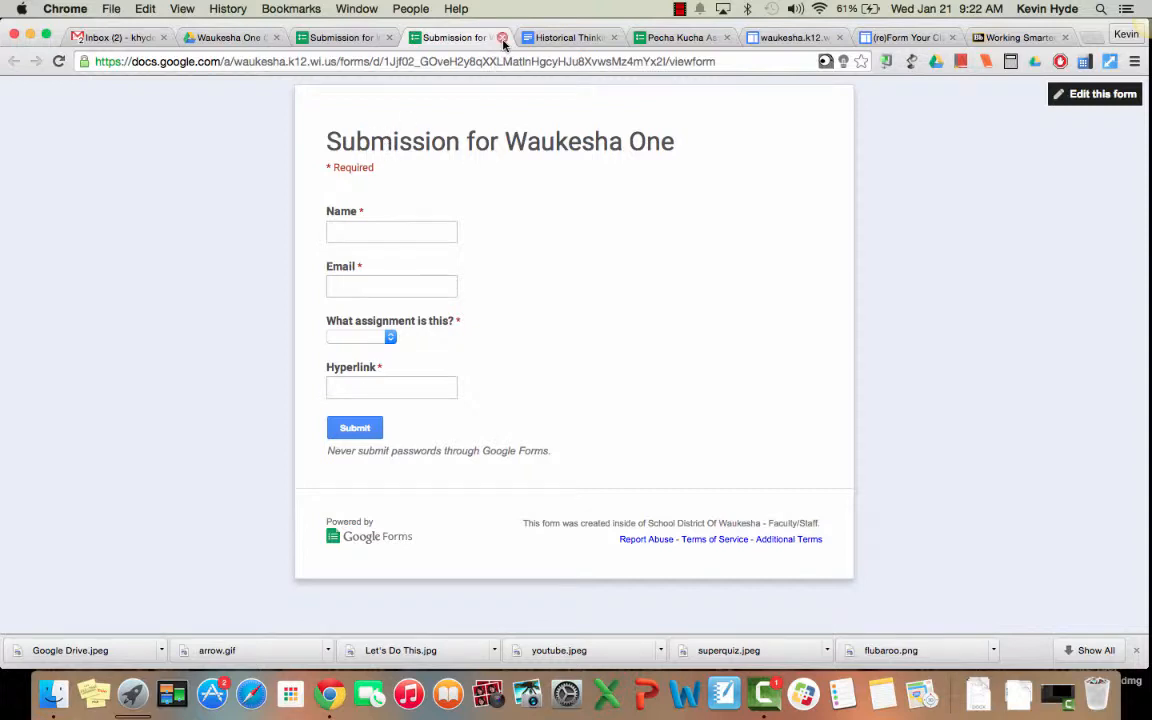
click(375, 229)
text(lkds)
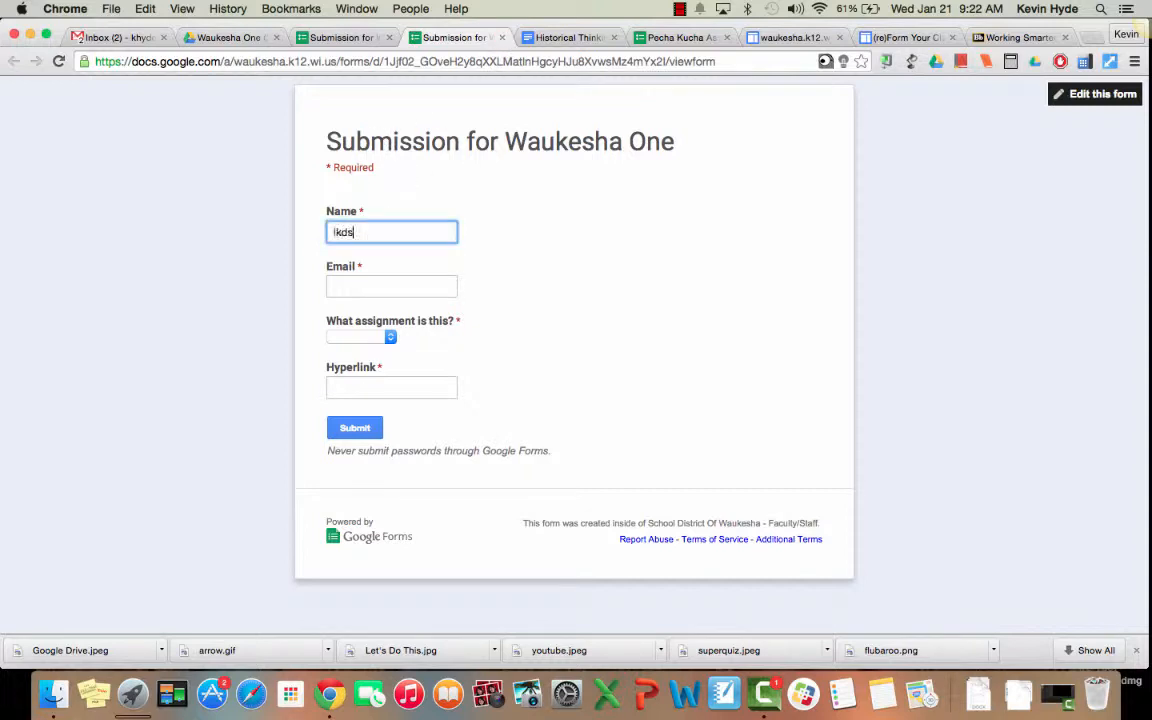
text(jfksdj)
click(368, 287)
text(lksdjflk)
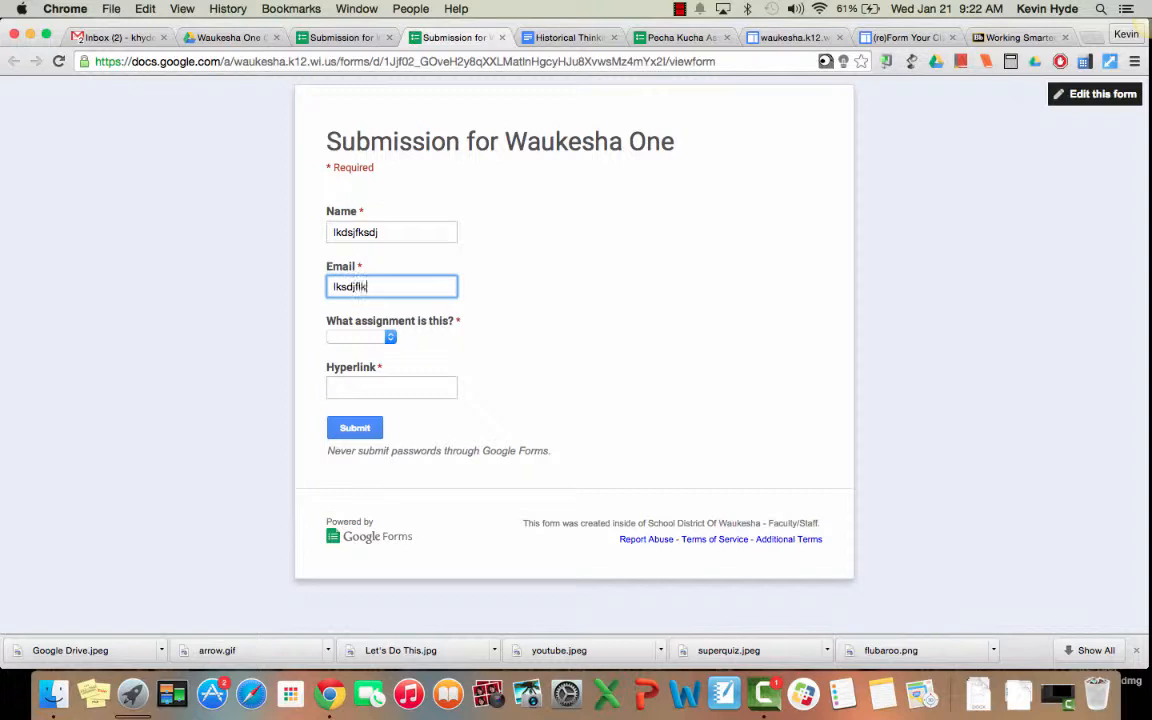
Choose "Summative" as the assignment in the live form, and close it without submitting the response
click(360, 337)
click(352, 362)
click(350, 390)
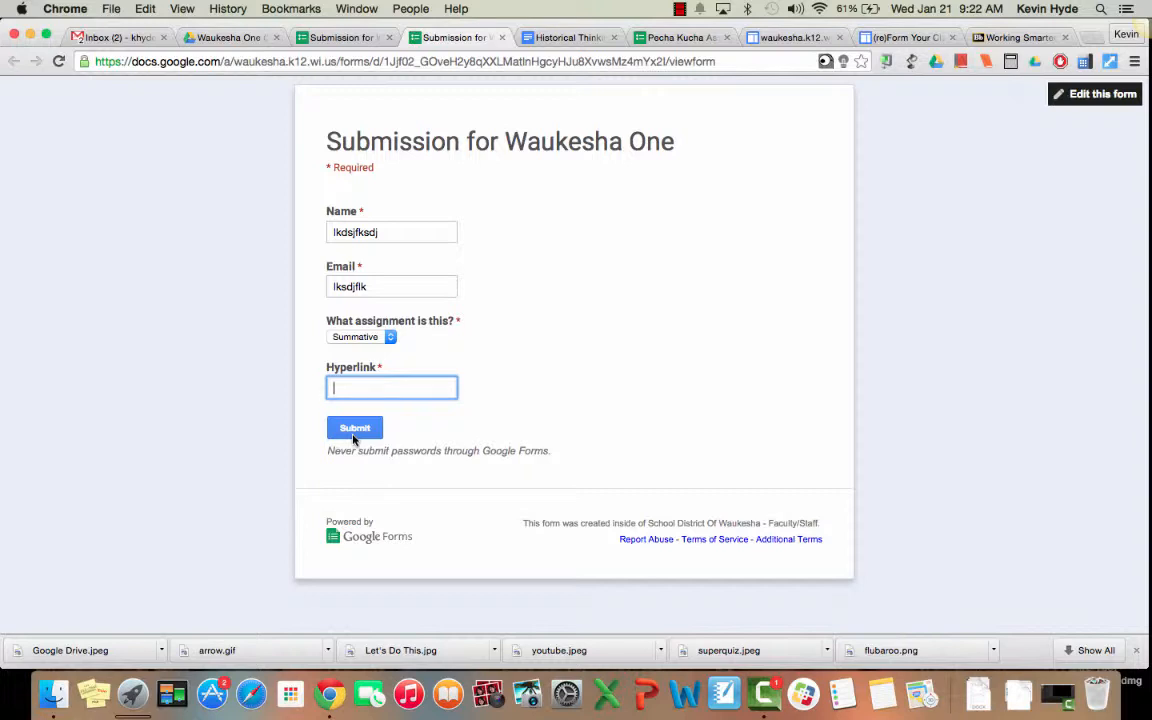
click(501, 38)
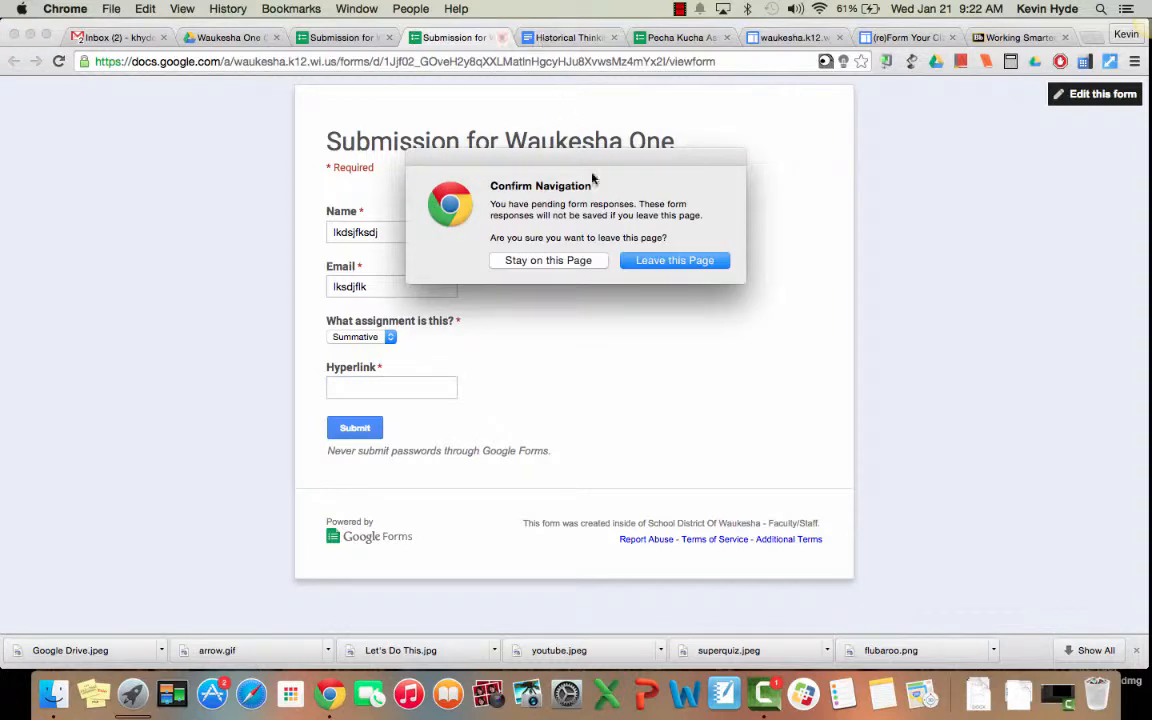
click(633, 260)
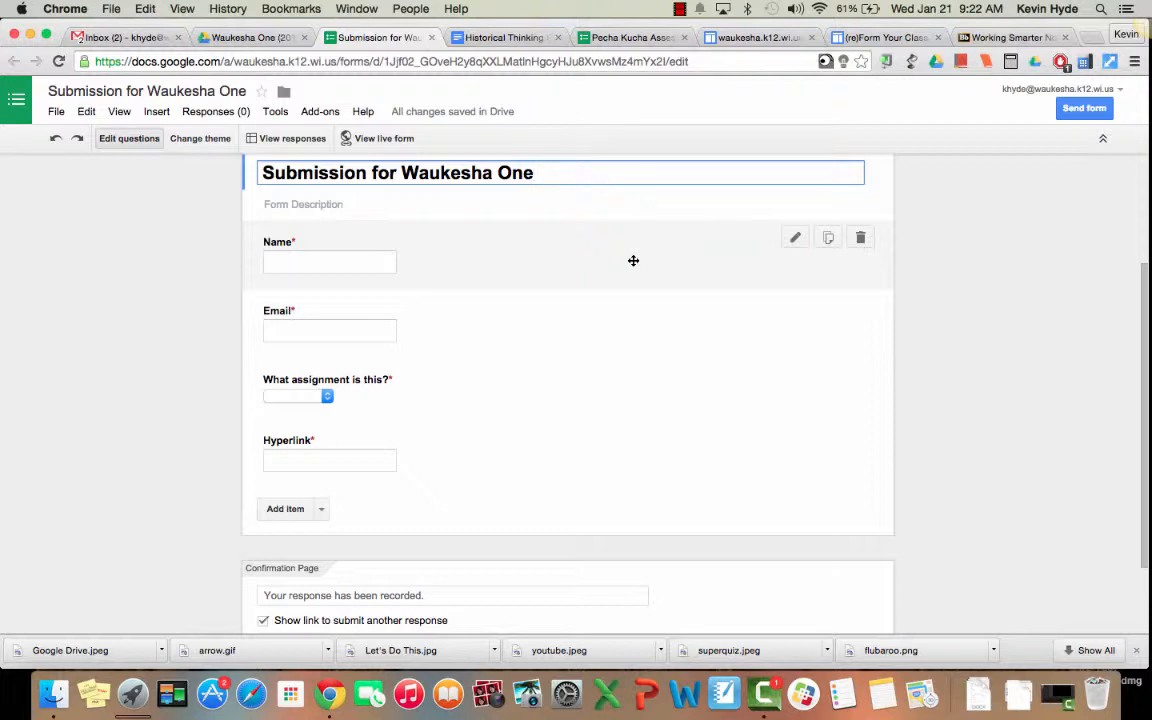
Open the spreadsheet that collects the form's responses
click(284, 140)
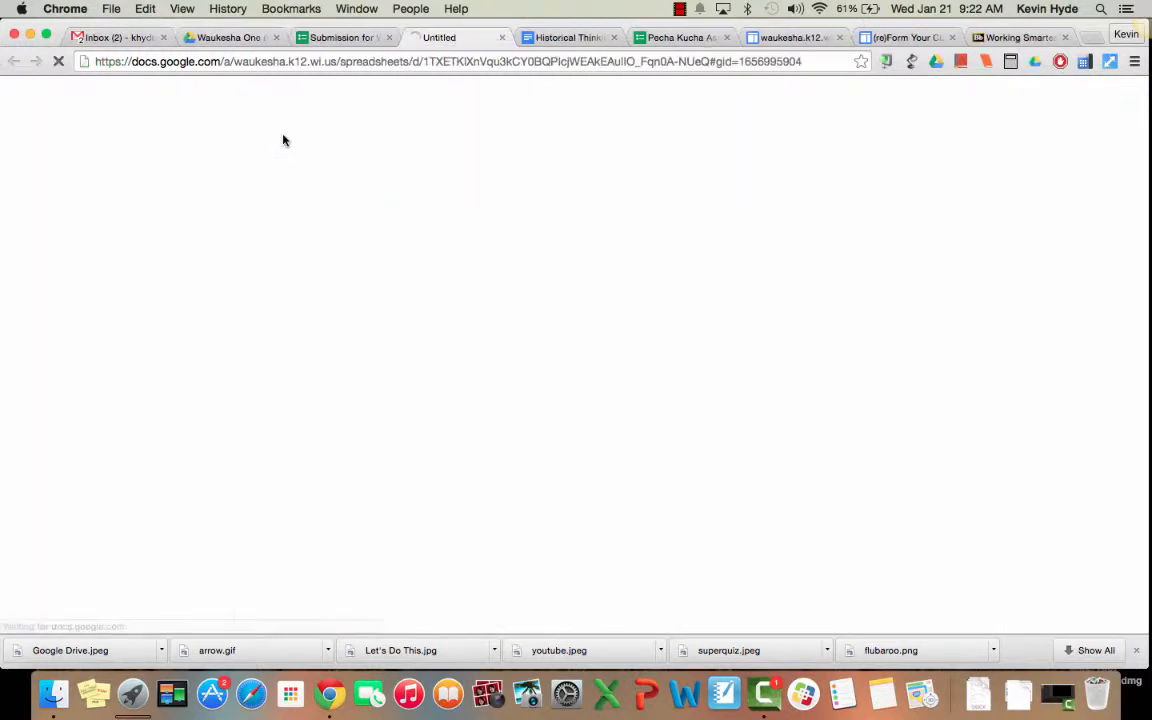